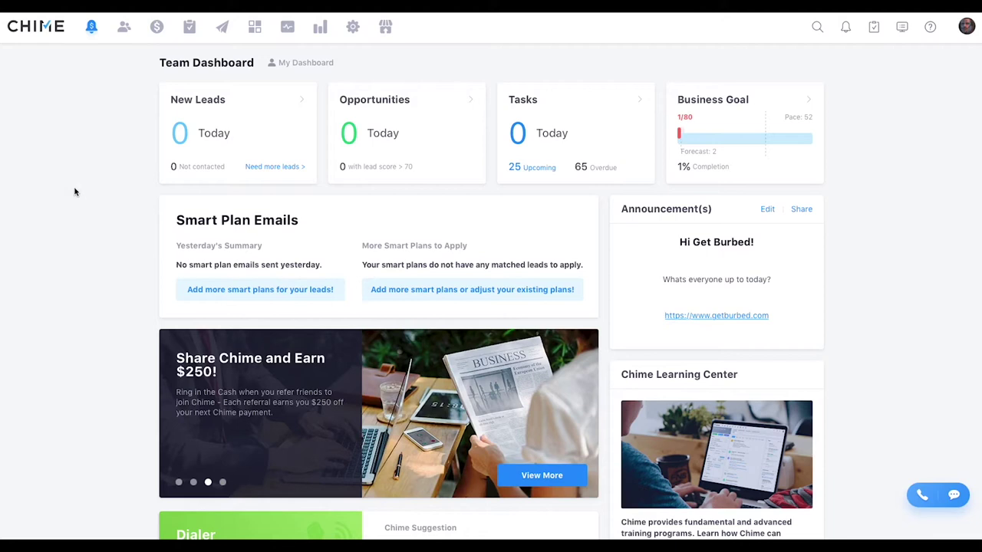
{"action": "scroll", "coordinate": [75, 192], "scroll_direction": "down", "scroll_amount": 1}
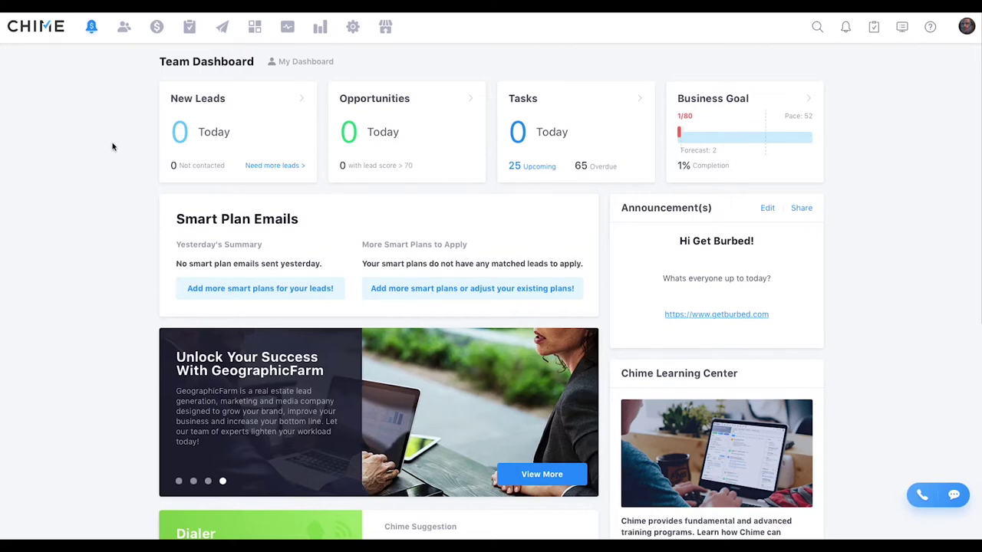
{"action": "scroll", "coordinate": [113, 146], "scroll_direction": "down", "scroll_amount": 1}
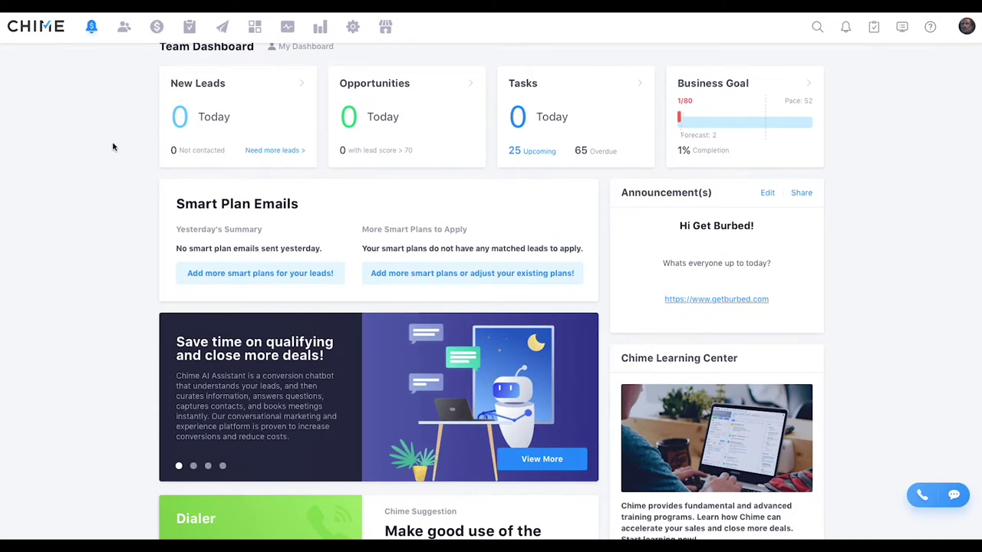
{"action": "scroll", "coordinate": [113, 146], "scroll_direction": "down", "scroll_amount": 3}
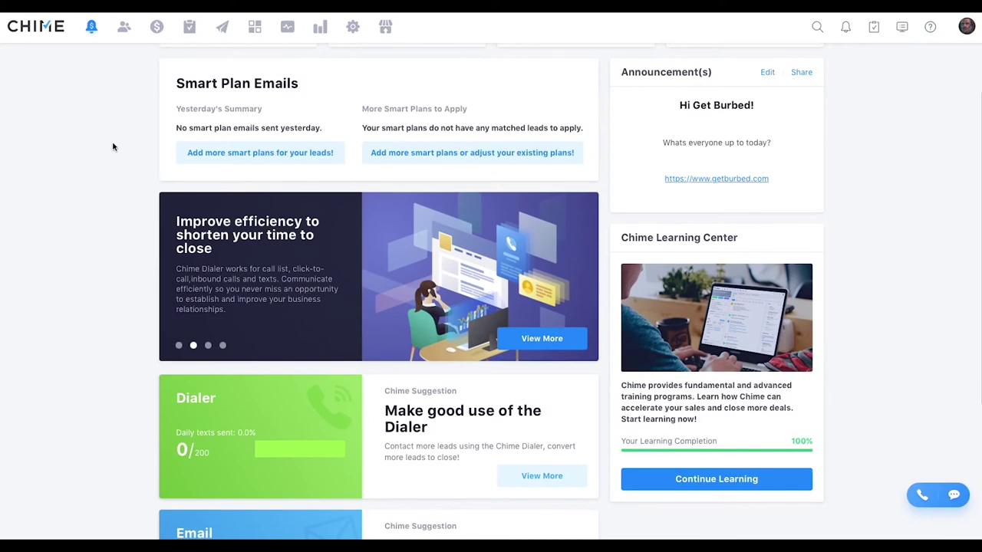
{"action": "scroll", "coordinate": [112, 146], "scroll_direction": "down", "scroll_amount": 3}
{"action": "scroll", "coordinate": [112, 147], "scroll_direction": "down", "scroll_amount": 2}
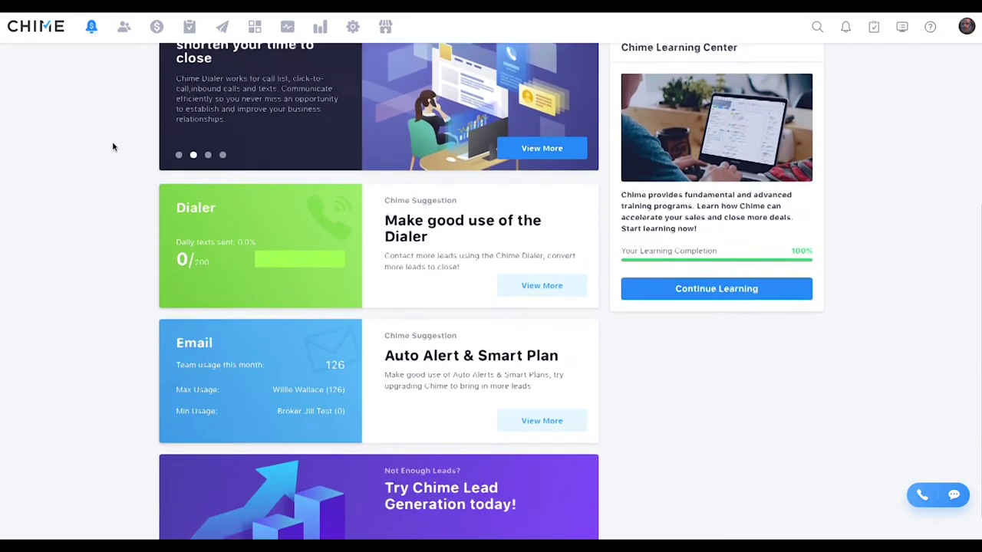
{"action": "scroll", "coordinate": [112, 146], "scroll_direction": "up", "scroll_amount": 5}
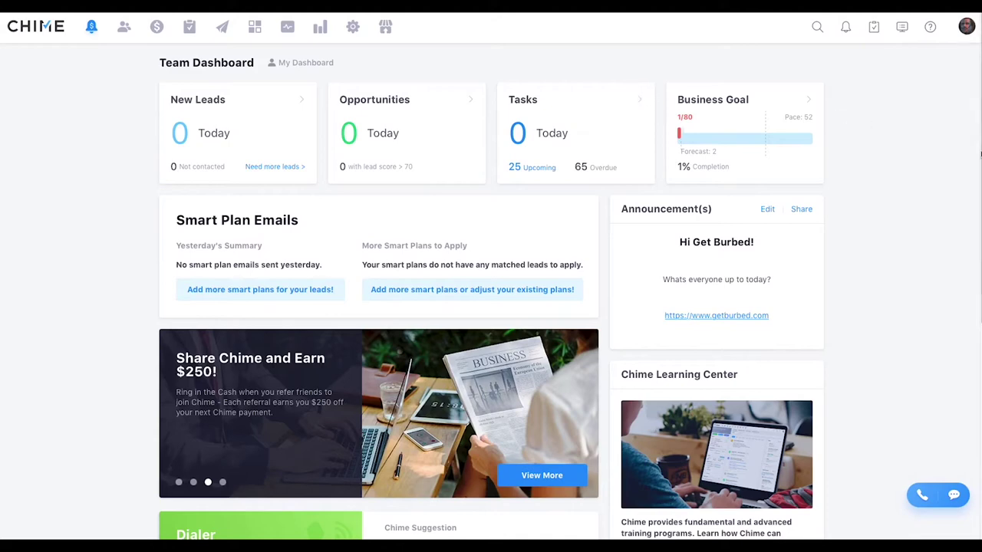
{"action": "scroll", "coordinate": [904, 166], "scroll_direction": "down", "scroll_amount": 1}
{"action": "scroll", "coordinate": [903, 165], "scroll_direction": "down", "scroll_amount": 3}
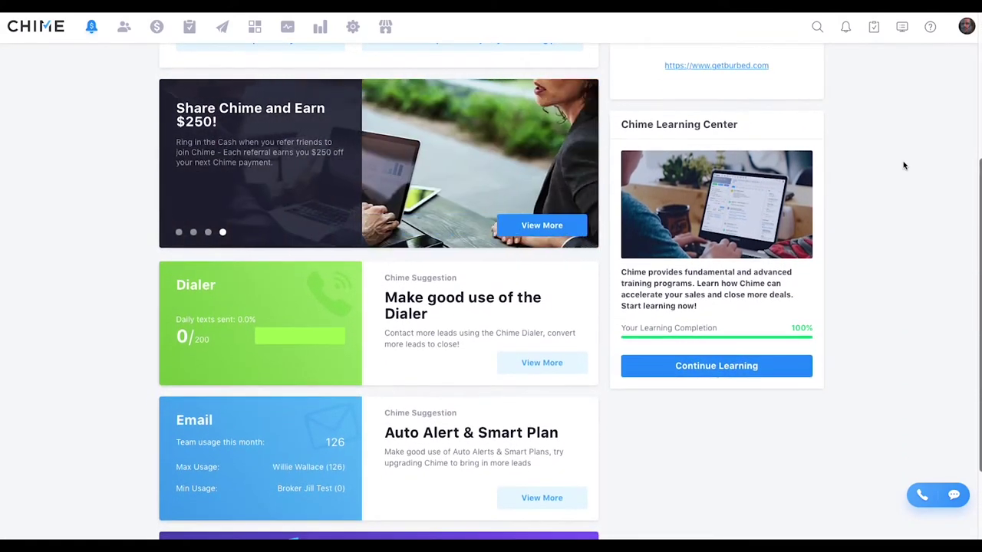
{"action": "scroll", "coordinate": [904, 165], "scroll_direction": "up", "scroll_amount": 4}
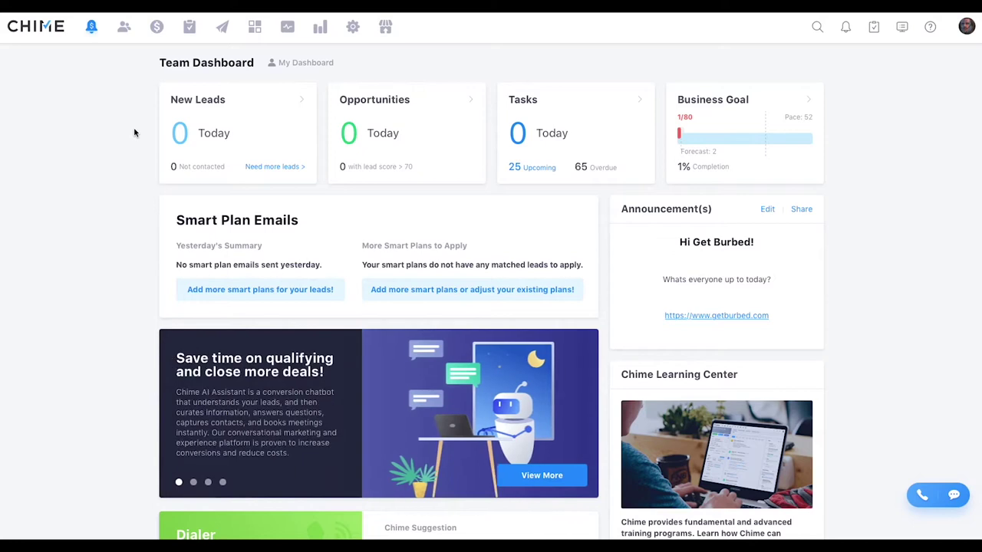
{"action": "scroll", "coordinate": [134, 132], "scroll_direction": "down", "scroll_amount": 5}
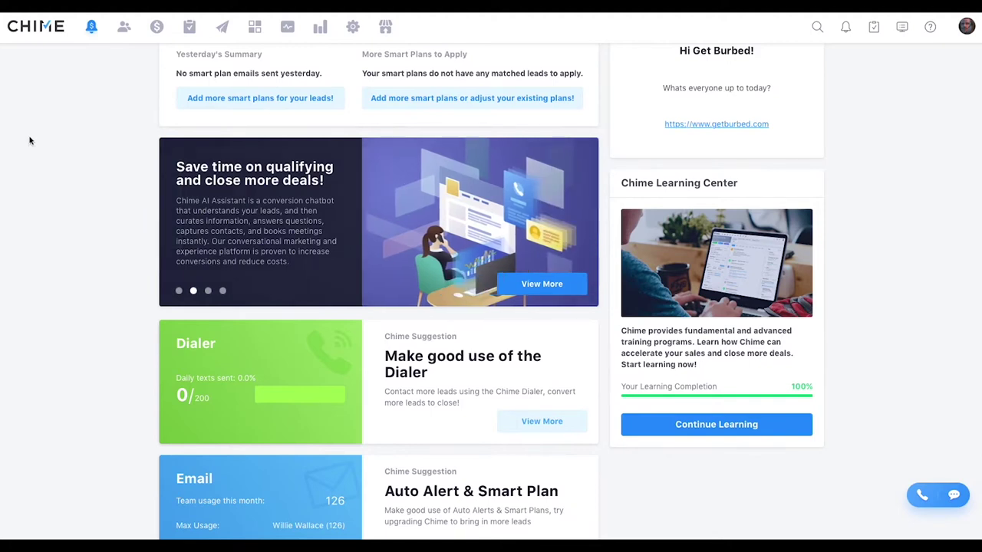
{"action": "left_click_drag", "start_coordinate": [427, 347], "coordinate": [47, 261]}
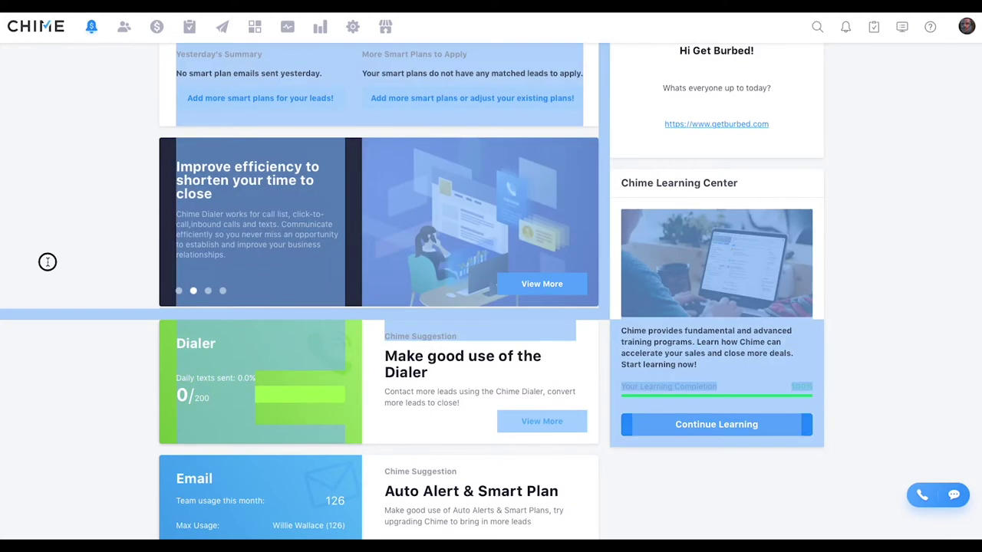
{"action": "left_click", "coordinate": [77, 213]}
{"action": "scroll", "coordinate": [77, 214], "scroll_direction": "down", "scroll_amount": 2}
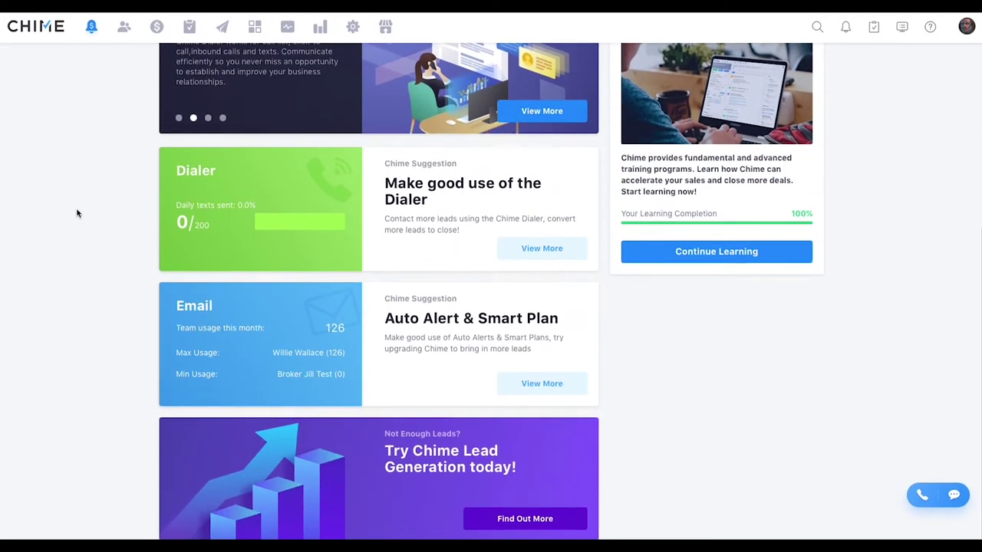
{"action": "scroll", "coordinate": [77, 213], "scroll_direction": "up", "scroll_amount": 4}
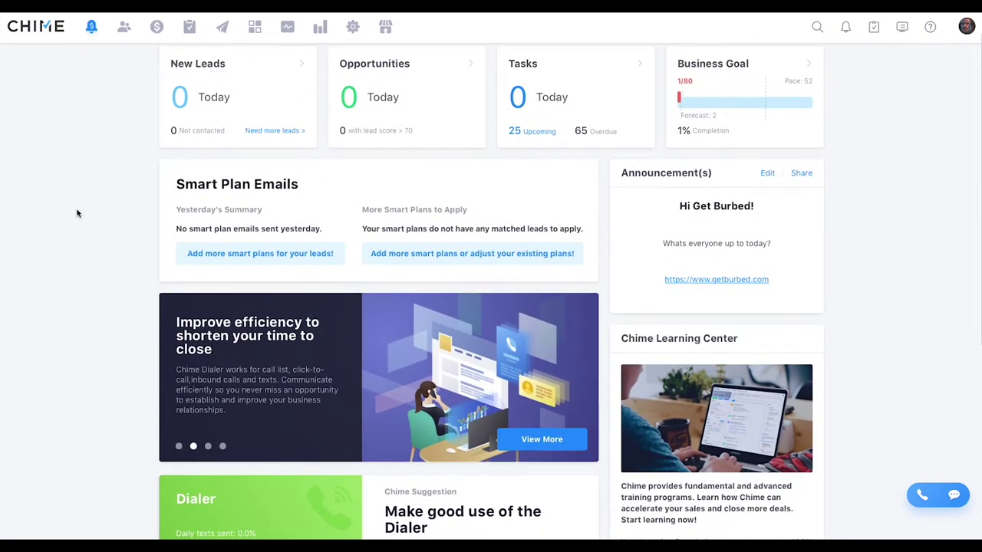
{"action": "scroll", "coordinate": [76, 213], "scroll_direction": "down", "scroll_amount": 1}
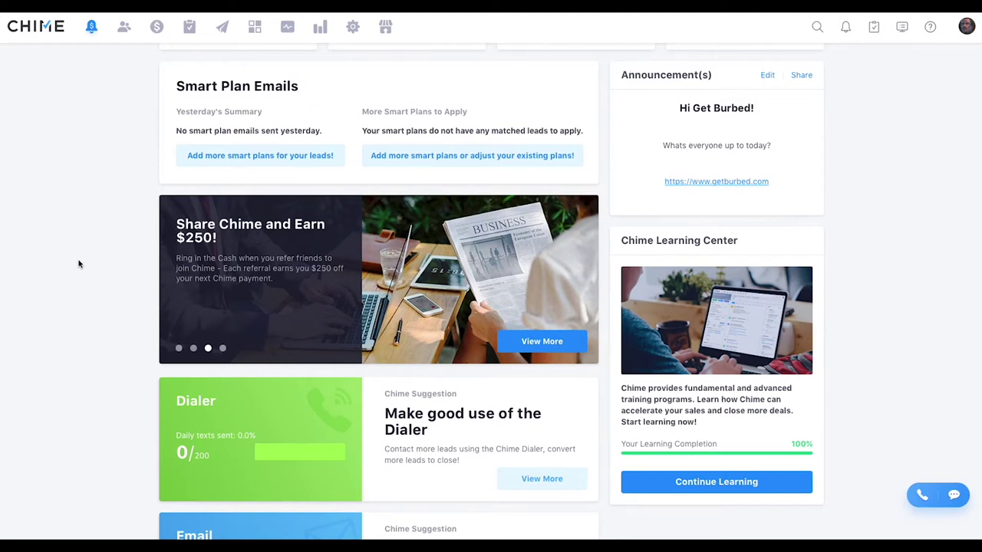
{"action": "scroll", "coordinate": [78, 264], "scroll_direction": "down", "scroll_amount": 1}
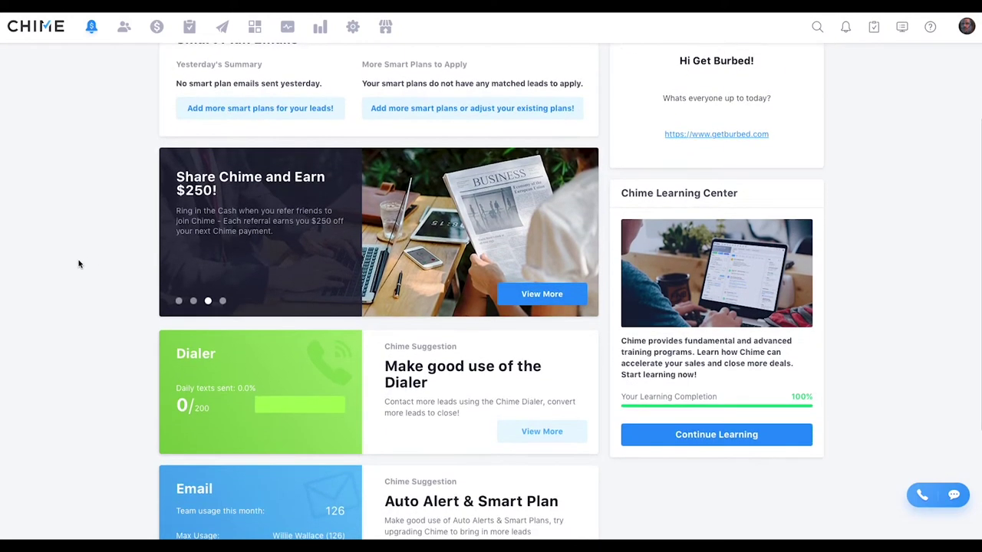
{"action": "scroll", "coordinate": [78, 264], "scroll_direction": "down", "scroll_amount": 3}
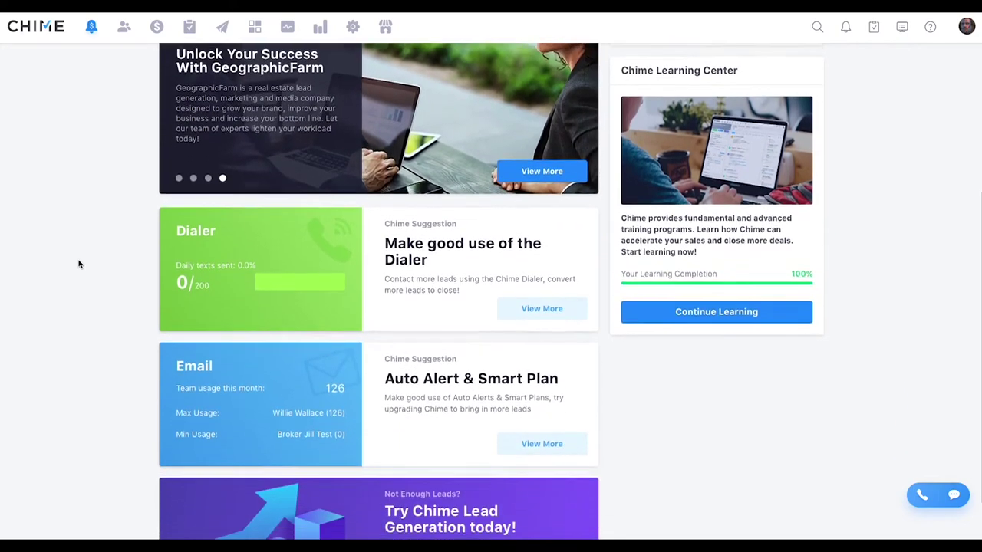
{"action": "scroll", "coordinate": [78, 264], "scroll_direction": "down", "scroll_amount": 1}
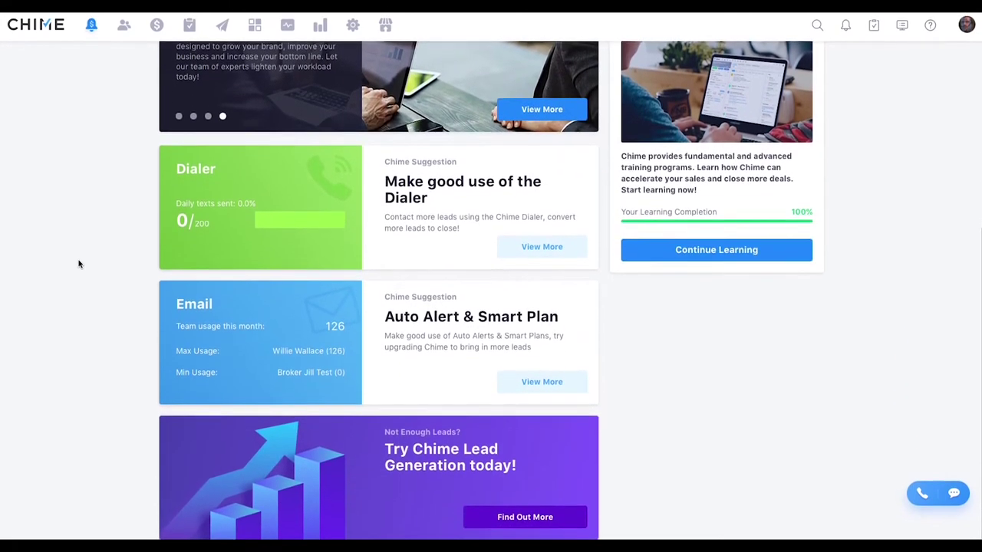
{"action": "scroll", "coordinate": [78, 264], "scroll_direction": "up", "scroll_amount": 3}
{"action": "scroll", "coordinate": [79, 264], "scroll_direction": "up", "scroll_amount": 5}
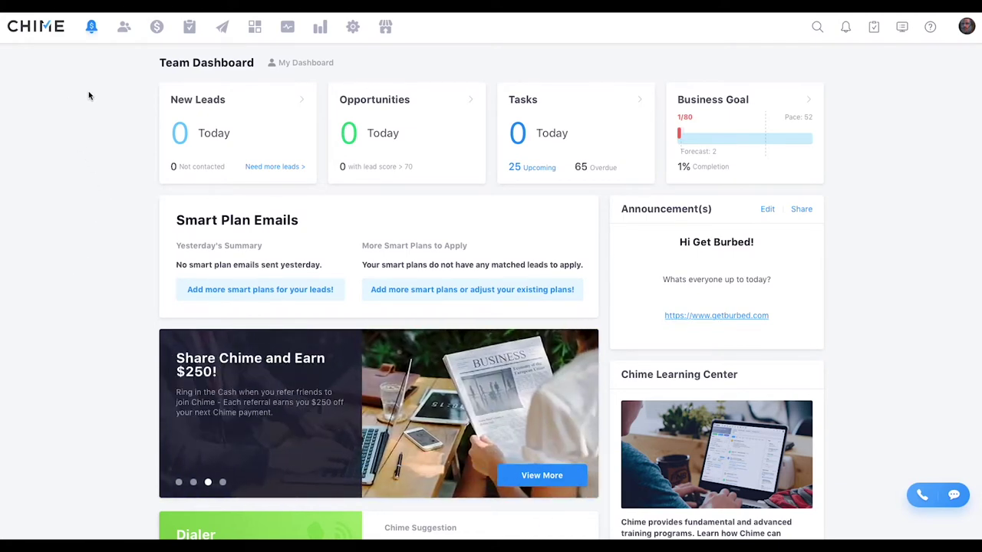
- Open the full leads list and scroll through the leads
{"action": "left_click", "coordinate": [125, 28]}
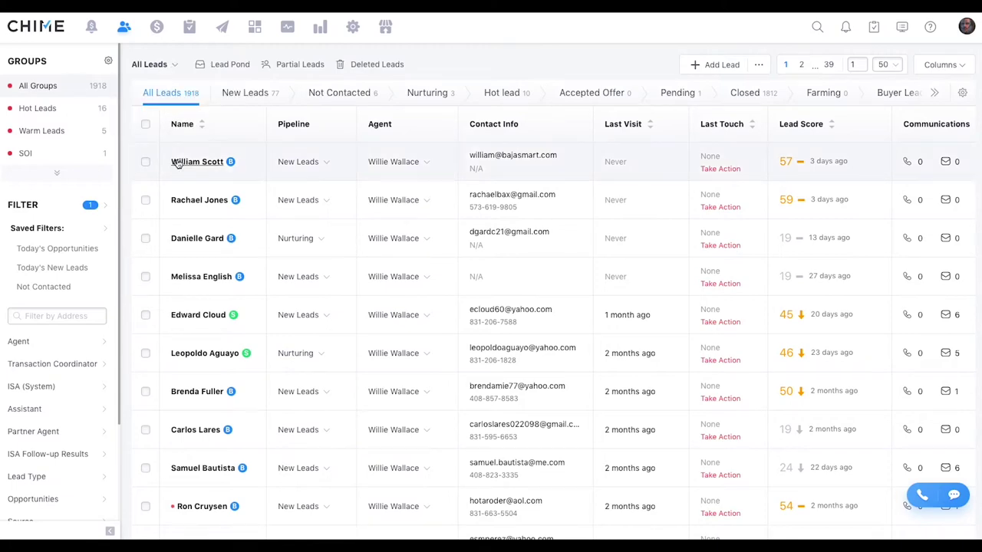
{"action": "scroll", "coordinate": [176, 164], "scroll_direction": "down", "scroll_amount": 2}
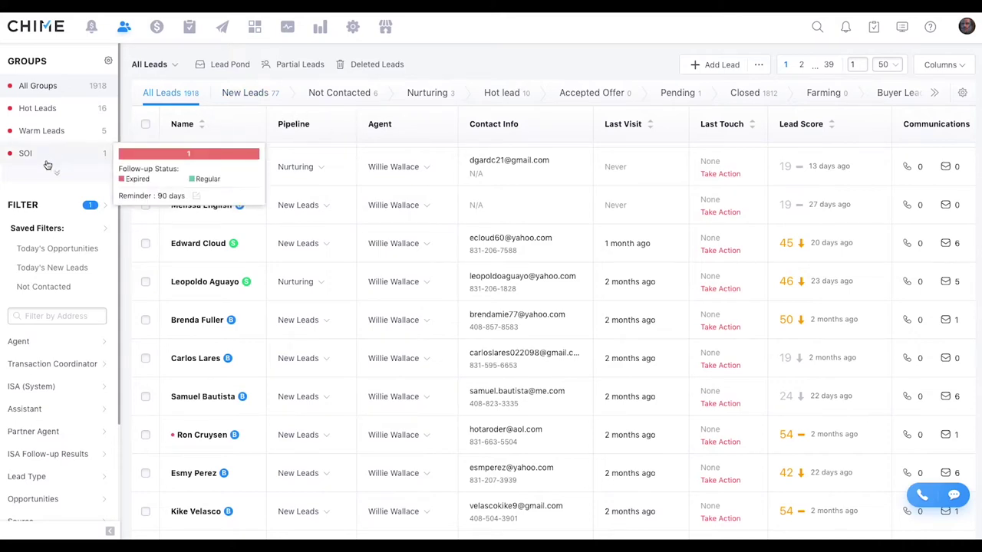
{"action": "scroll", "coordinate": [36, 322], "scroll_direction": "down", "scroll_amount": 3}
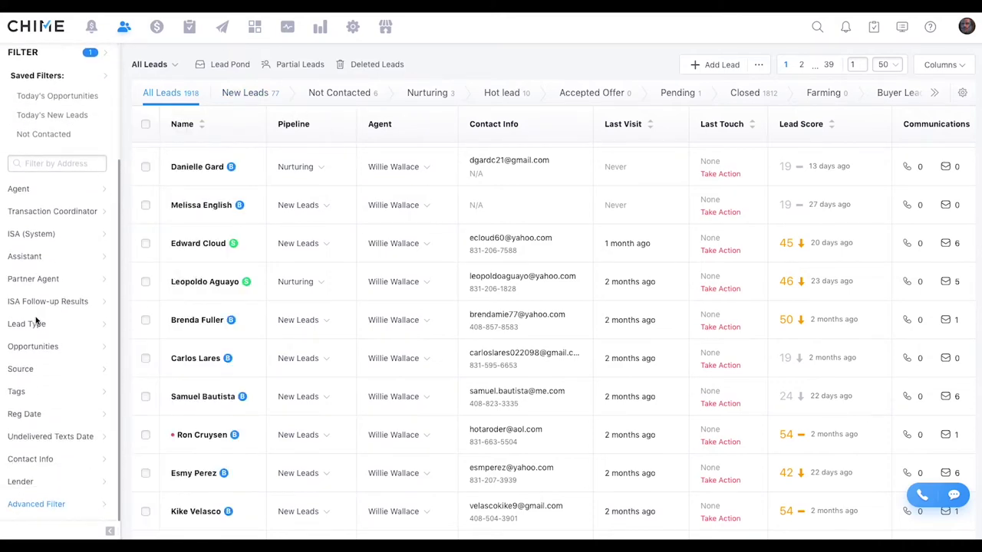
{"action": "scroll", "coordinate": [36, 321], "scroll_direction": "up", "scroll_amount": 4}
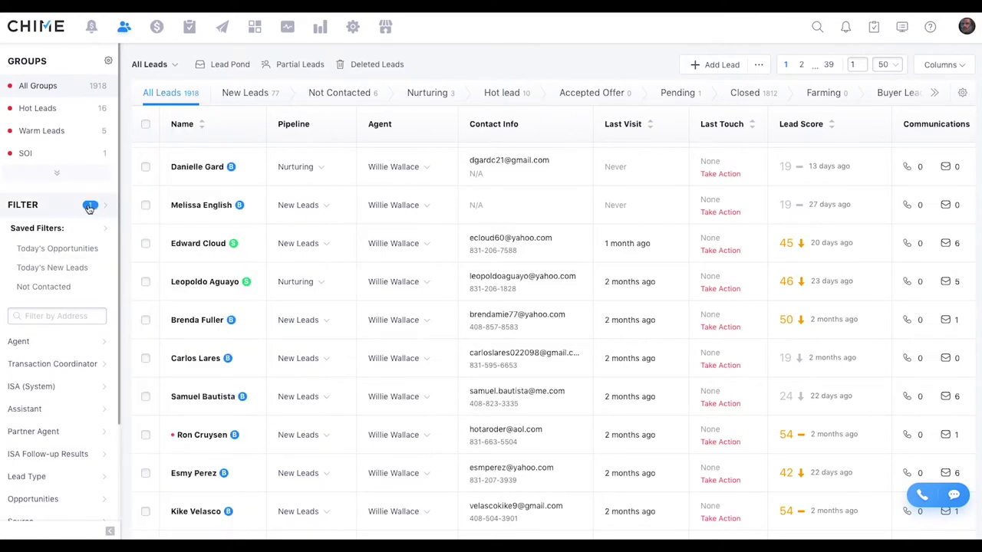
{"action": "scroll", "coordinate": [437, 175], "scroll_direction": "down", "scroll_amount": 1}
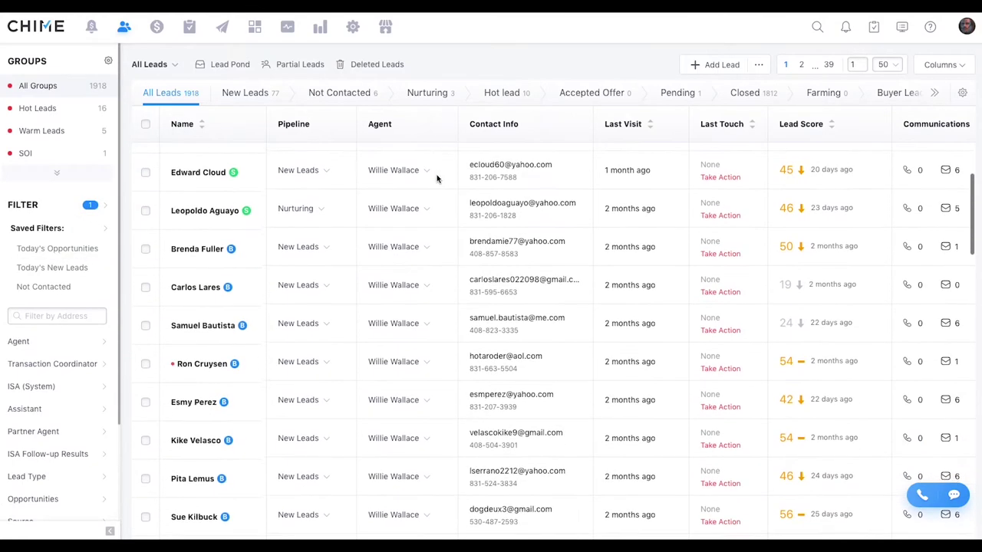
{"action": "scroll", "coordinate": [437, 176], "scroll_direction": "down", "scroll_amount": 3}
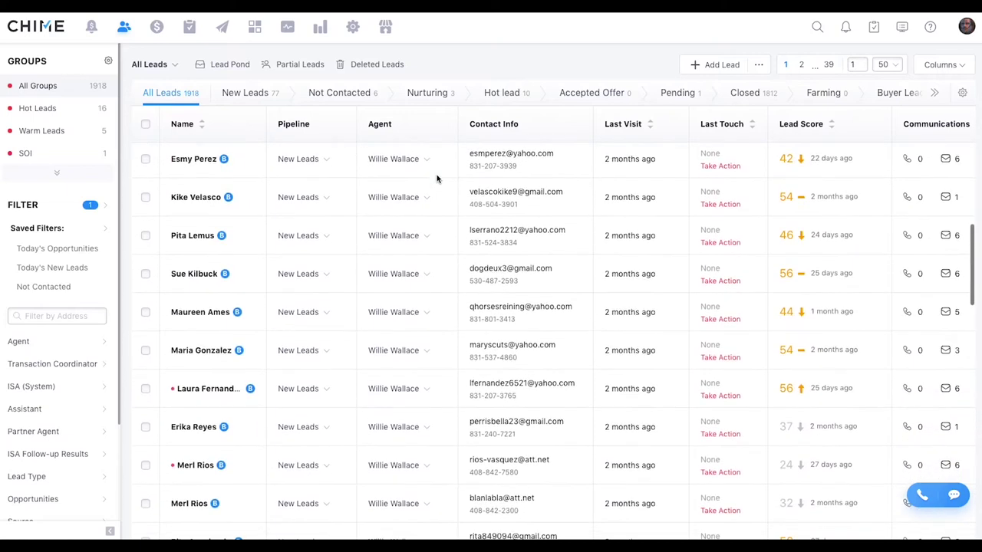
{"action": "scroll", "coordinate": [437, 178], "scroll_direction": "down", "scroll_amount": 2}
{"action": "scroll", "coordinate": [434, 179], "scroll_direction": "down", "scroll_amount": 2}
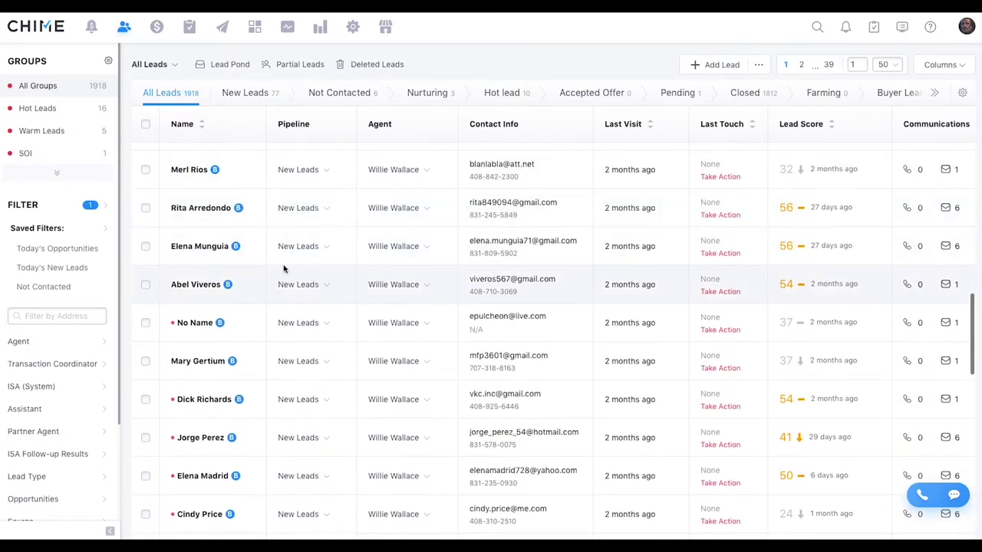
- Filter the leads to the Not Contacted stage and open the first lead's detail page
{"action": "left_click", "coordinate": [329, 248]}
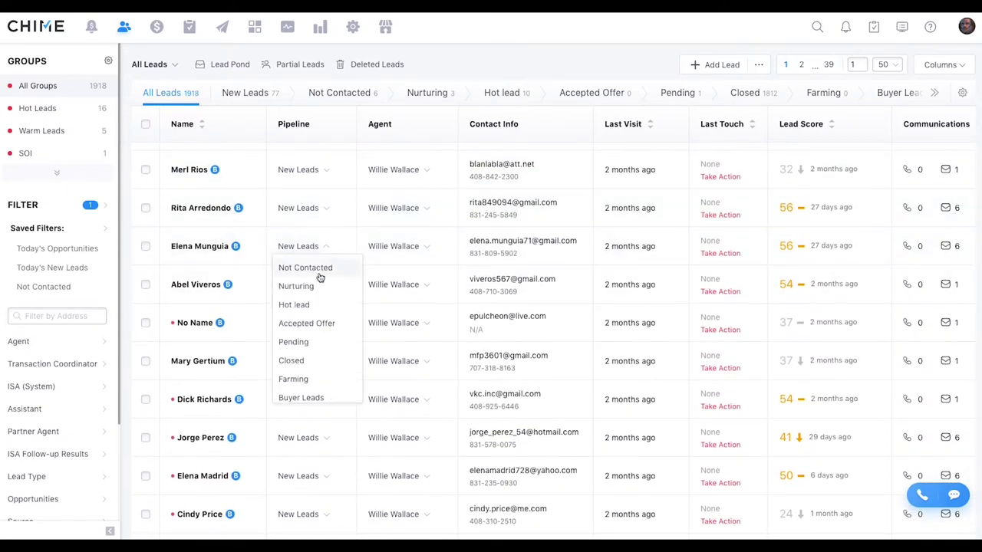
{"action": "left_click", "coordinate": [326, 248]}
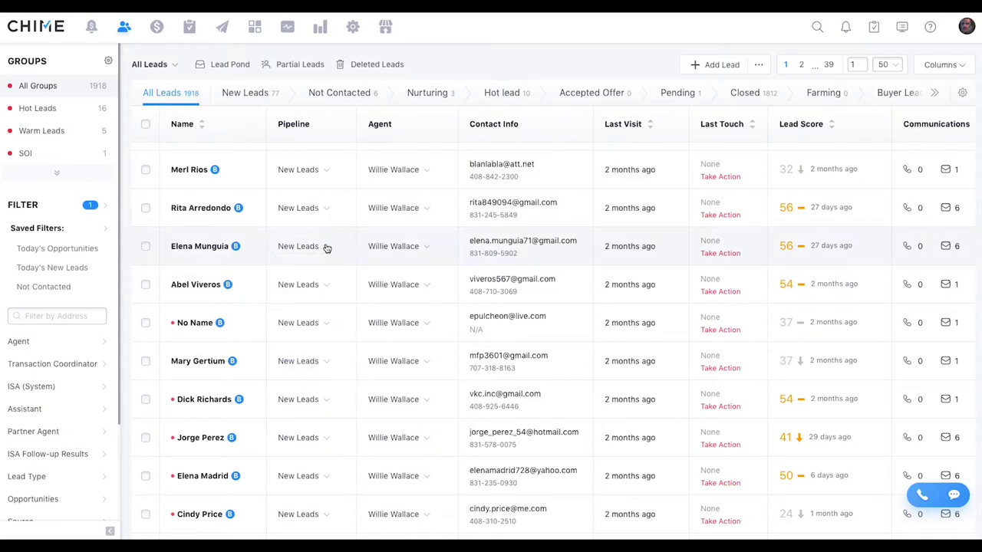
{"action": "mouse_move", "coordinate": [182, 125]}
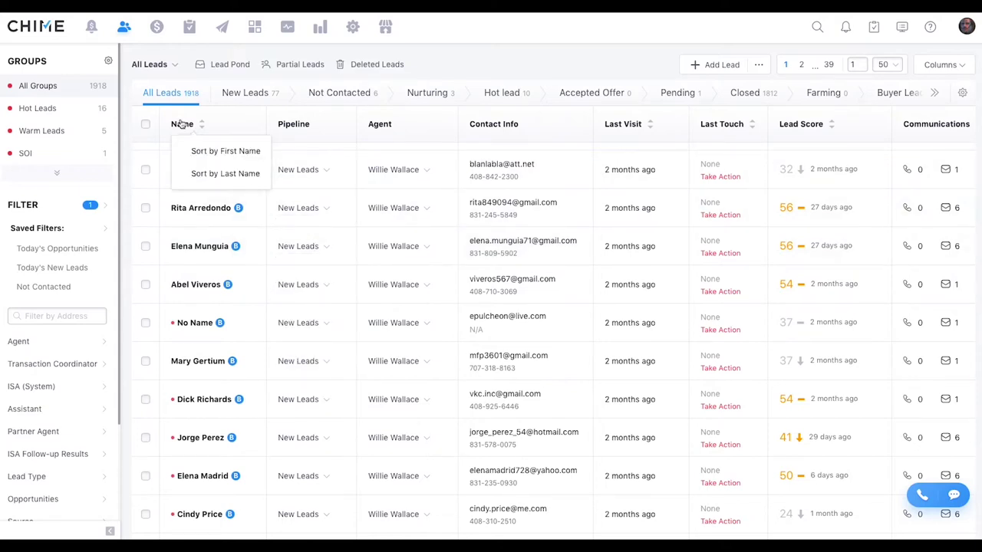
{"action": "left_click", "coordinate": [253, 96]}
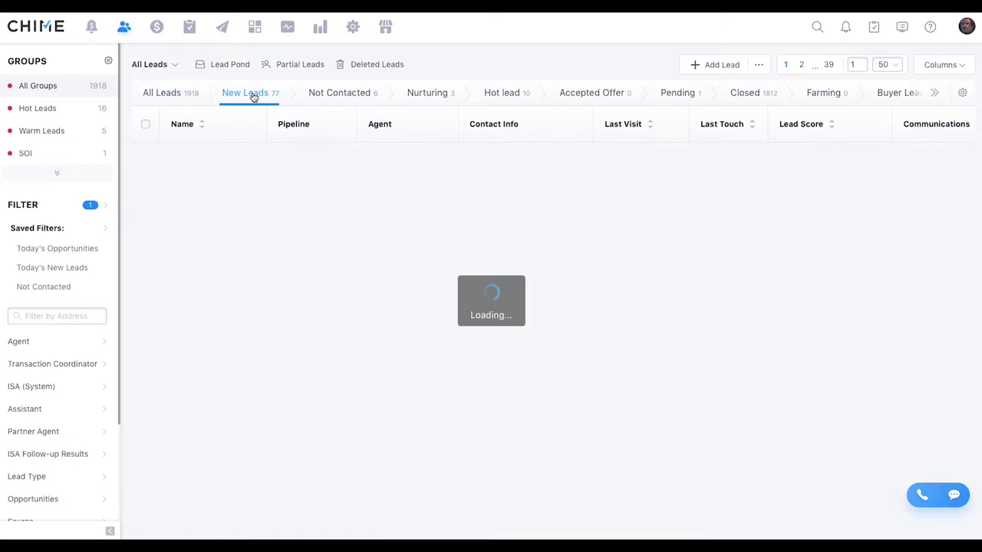
{"action": "left_click", "coordinate": [333, 95]}
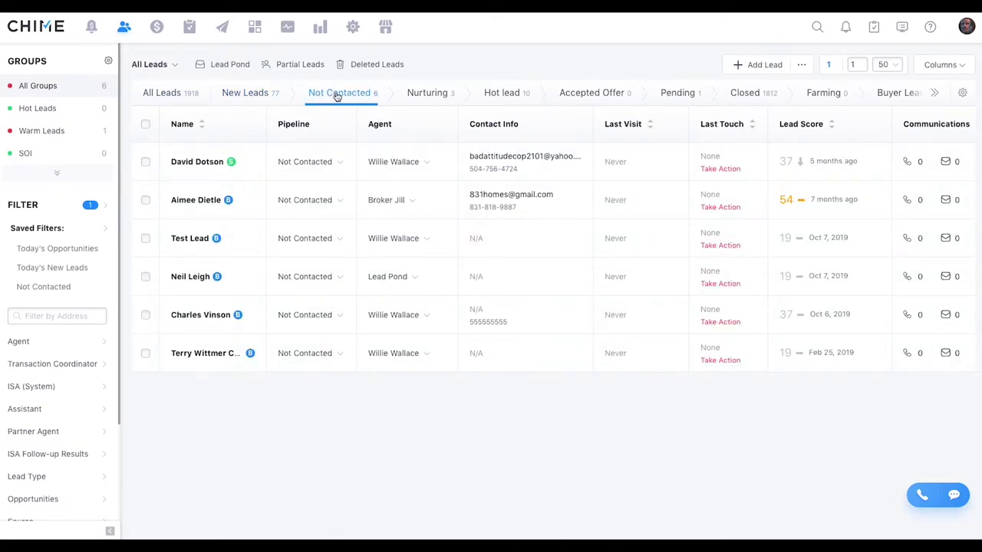
{"action": "left_click", "coordinate": [191, 162]}
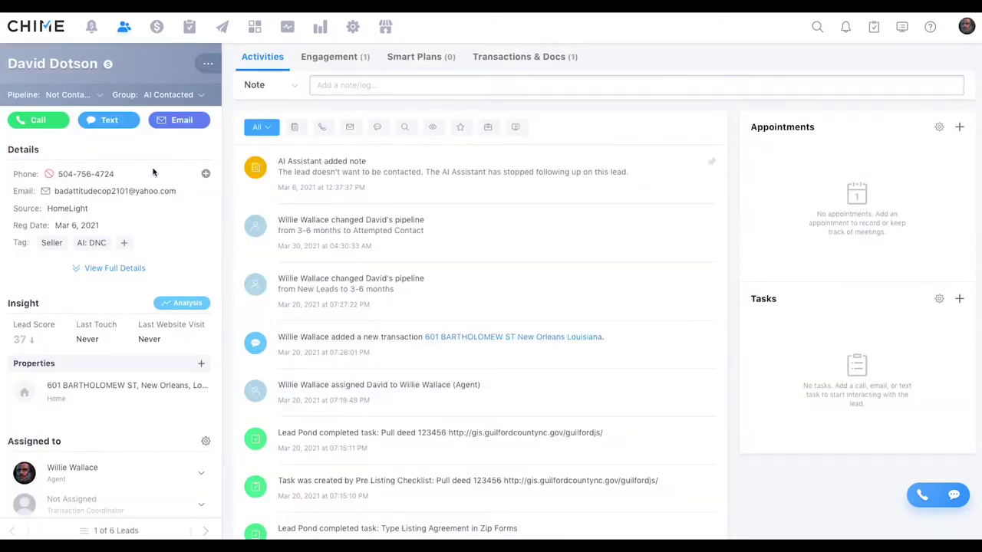
- Review the lead's activity history and its Engagement summary
{"action": "scroll", "coordinate": [122, 282], "scroll_direction": "down", "scroll_amount": 3}
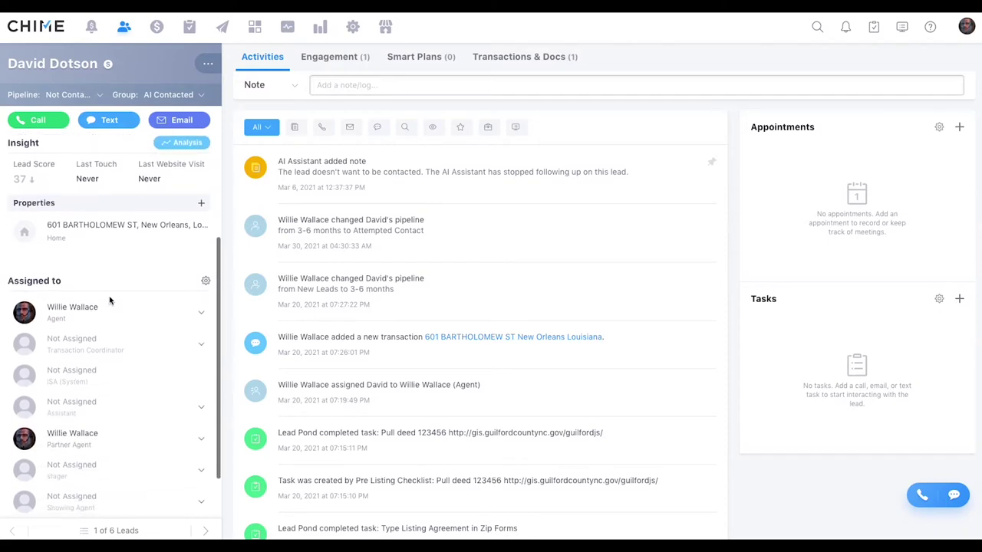
{"action": "scroll", "coordinate": [109, 300], "scroll_direction": "up", "scroll_amount": 2}
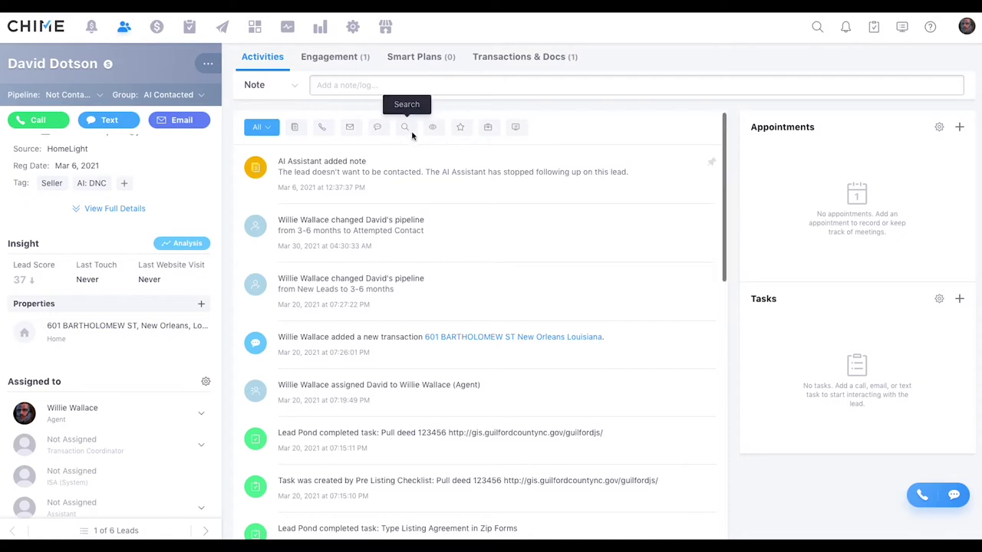
{"action": "scroll", "coordinate": [412, 135], "scroll_direction": "down", "scroll_amount": 5}
{"action": "scroll", "coordinate": [368, 136], "scroll_direction": "down", "scroll_amount": 3}
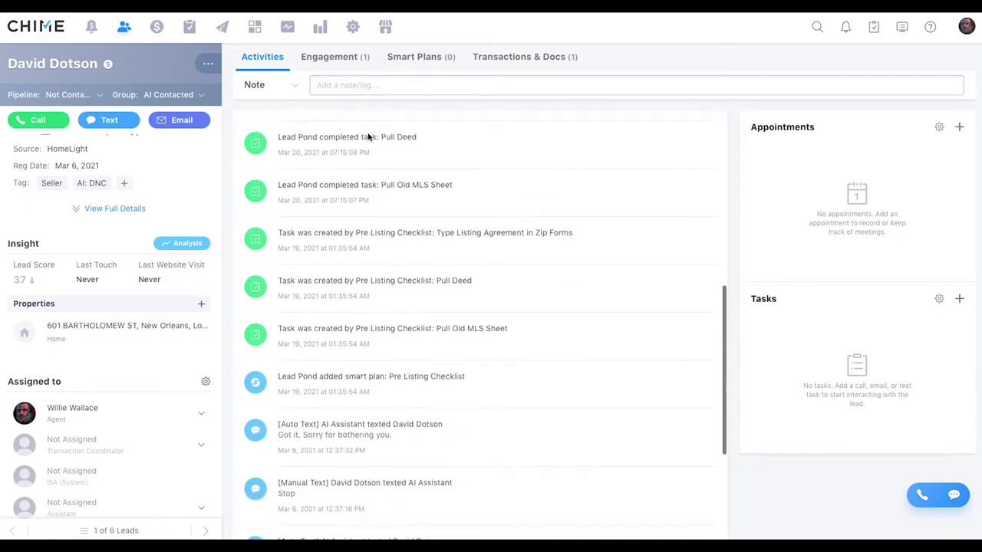
{"action": "scroll", "coordinate": [370, 135], "scroll_direction": "up", "scroll_amount": 5}
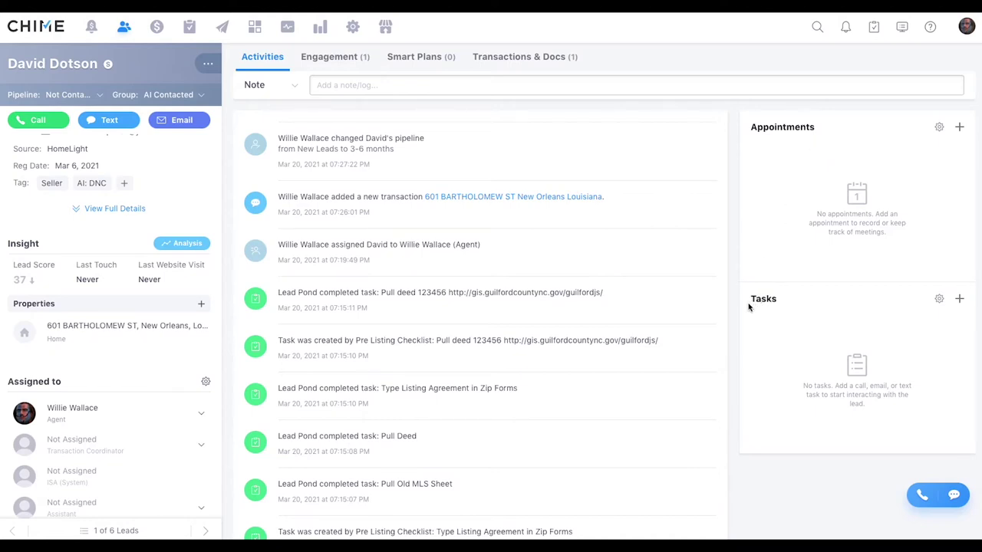
{"action": "scroll", "coordinate": [512, 302], "scroll_direction": "down", "scroll_amount": 2}
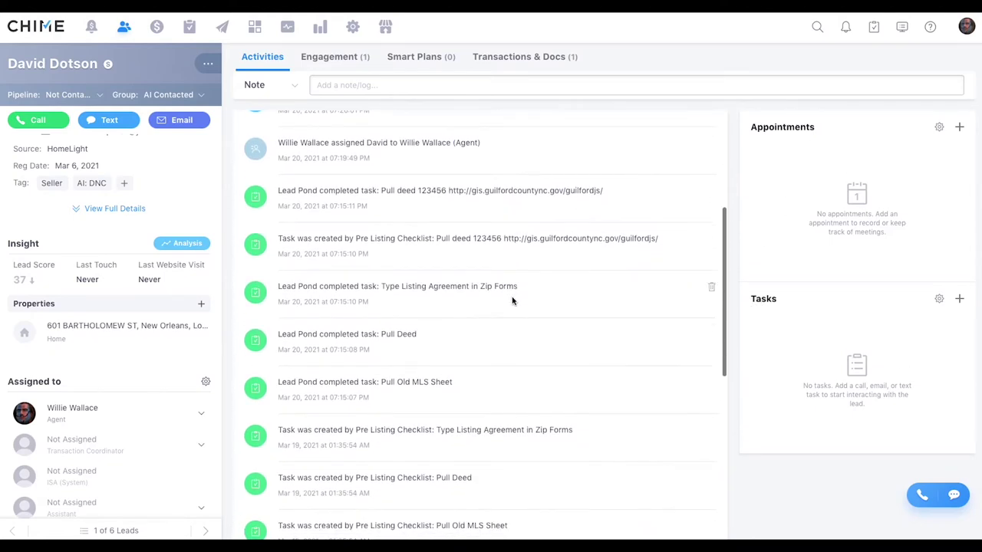
{"action": "scroll", "coordinate": [514, 301], "scroll_direction": "up", "scroll_amount": 5}
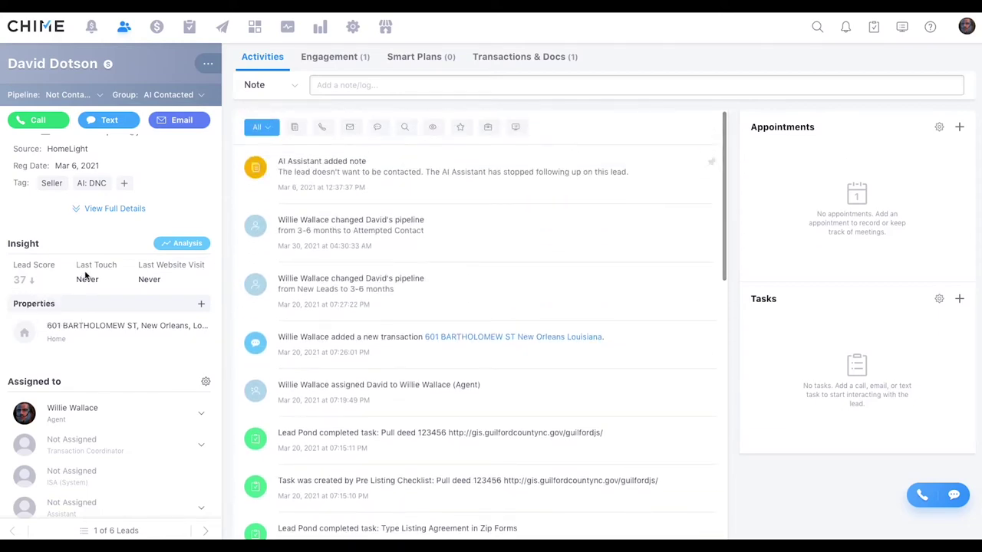
{"action": "scroll", "coordinate": [86, 275], "scroll_direction": "up", "scroll_amount": 2}
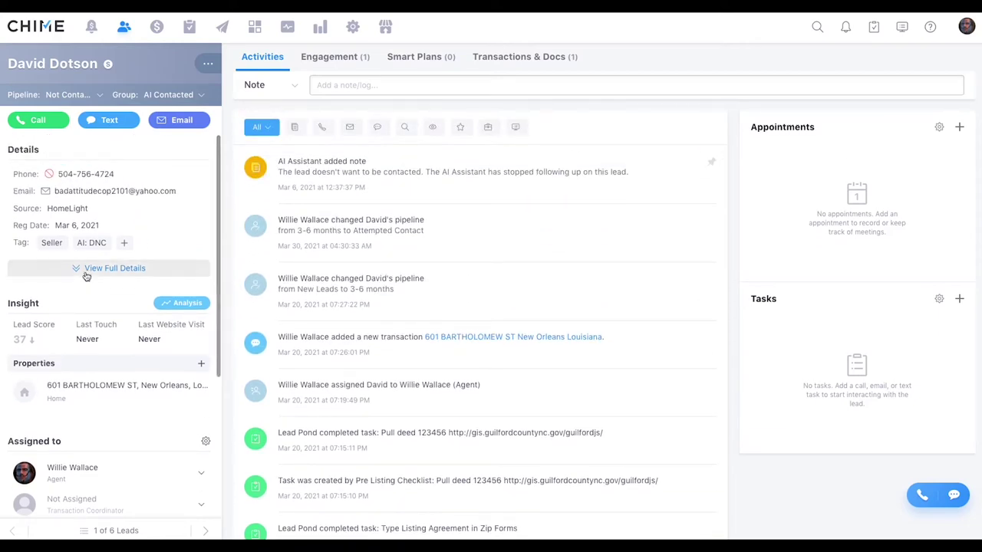
{"action": "scroll", "coordinate": [86, 276], "scroll_direction": "down", "scroll_amount": 3}
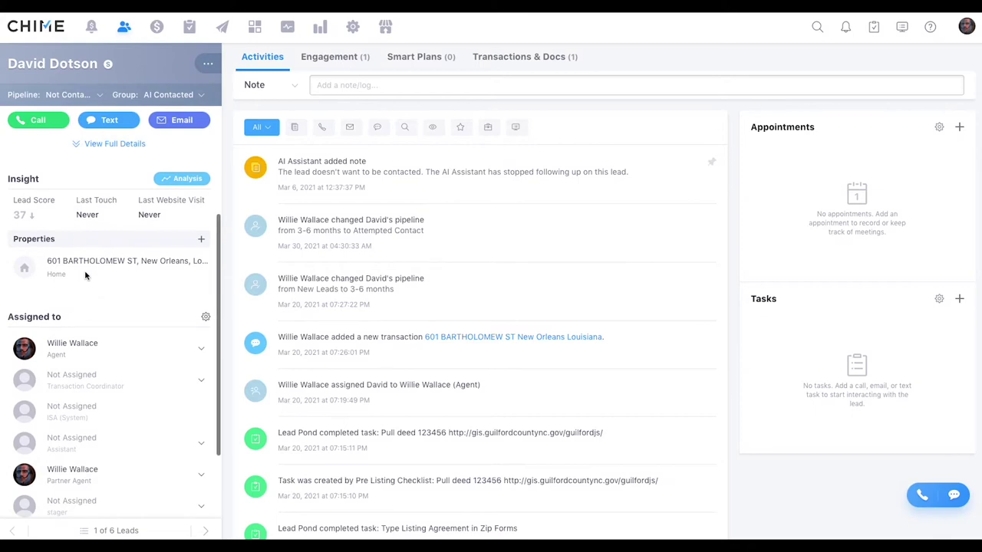
{"action": "scroll", "coordinate": [86, 274], "scroll_direction": "up", "scroll_amount": 3}
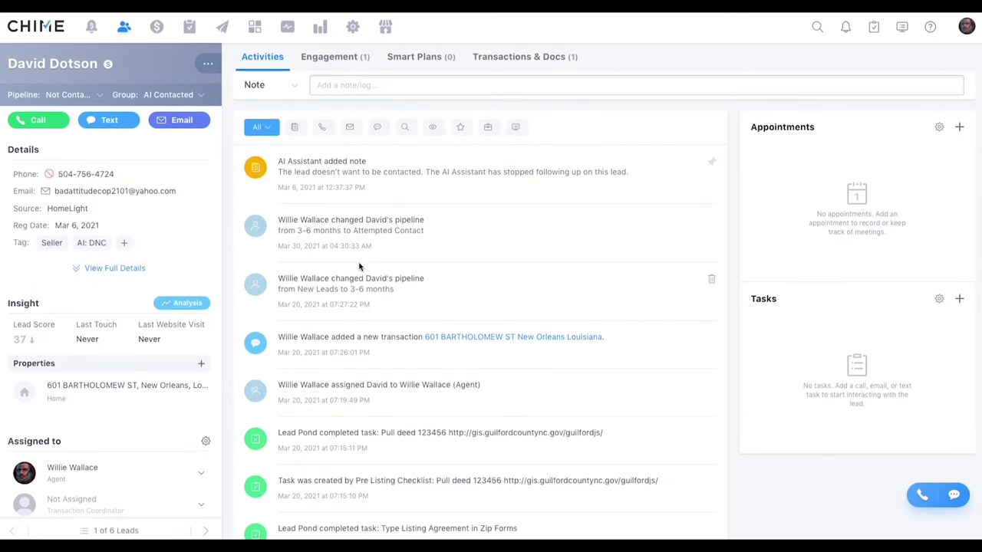
{"action": "left_click", "coordinate": [347, 58]}
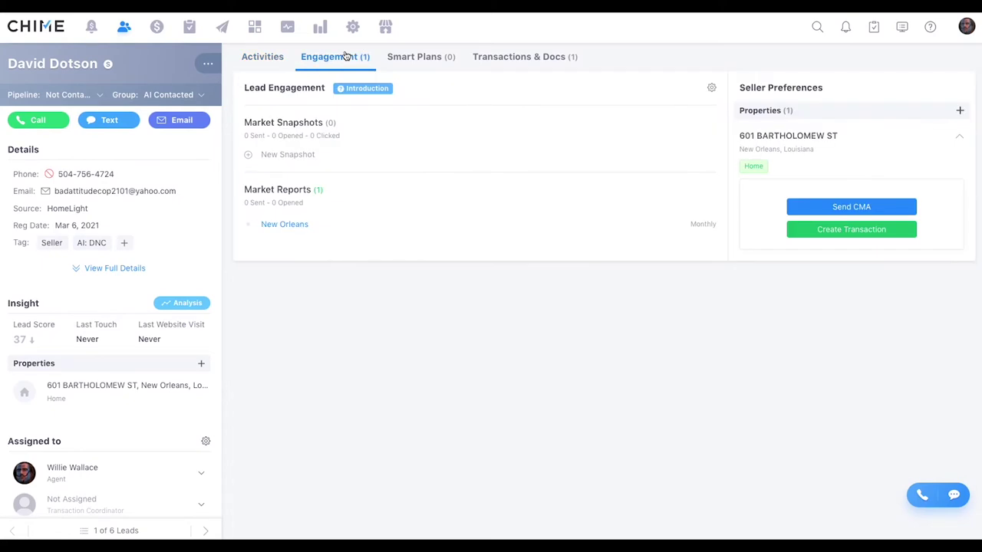
{"action": "left_click", "coordinate": [263, 59]}
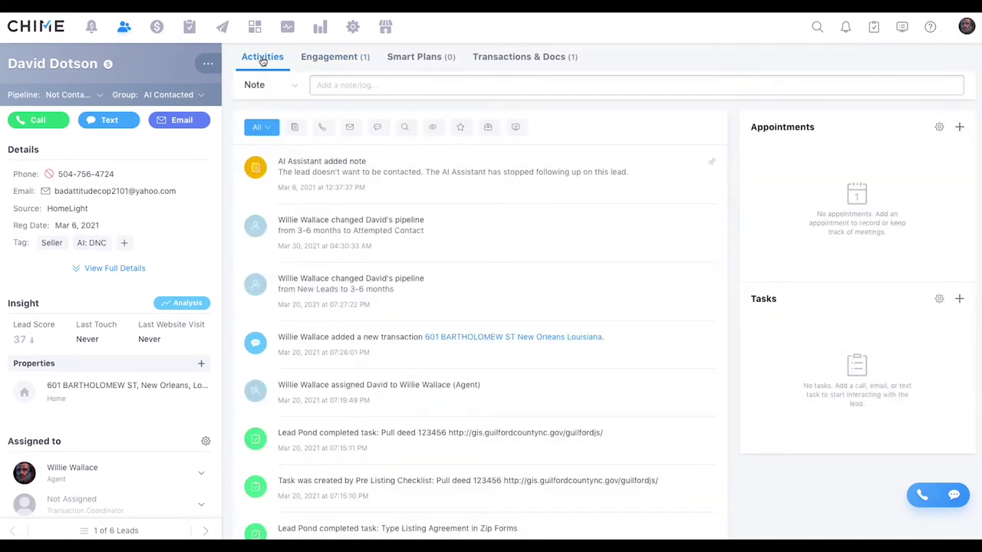
- Check the lead's pipeline and group options, expand full contact details, and show the Transactions board
{"action": "left_click", "coordinate": [84, 96]}
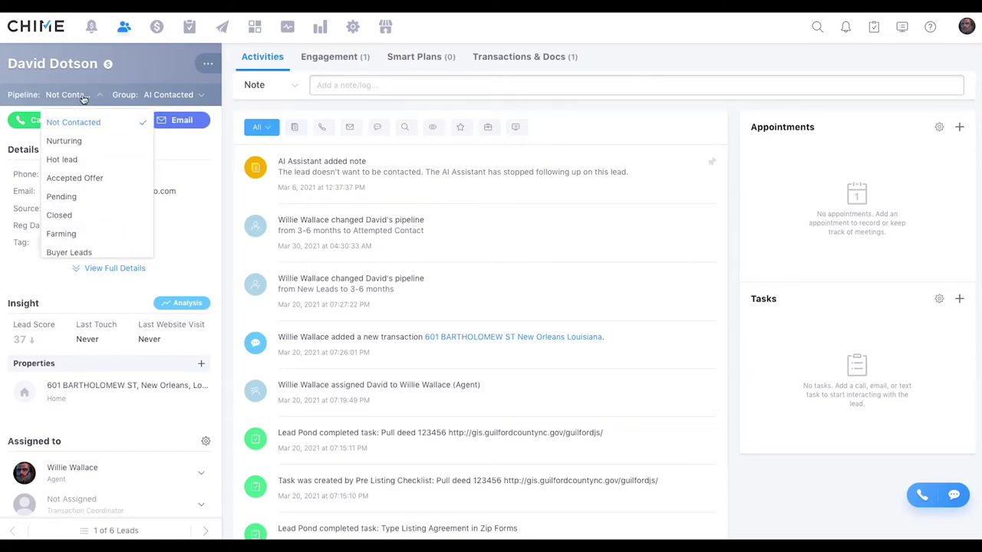
{"action": "left_click", "coordinate": [85, 97]}
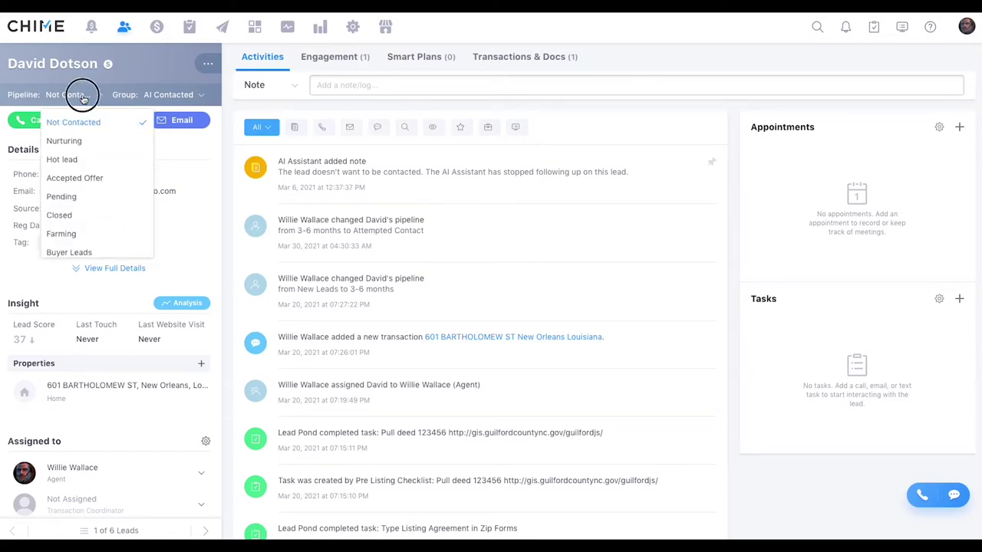
{"action": "left_click", "coordinate": [178, 96]}
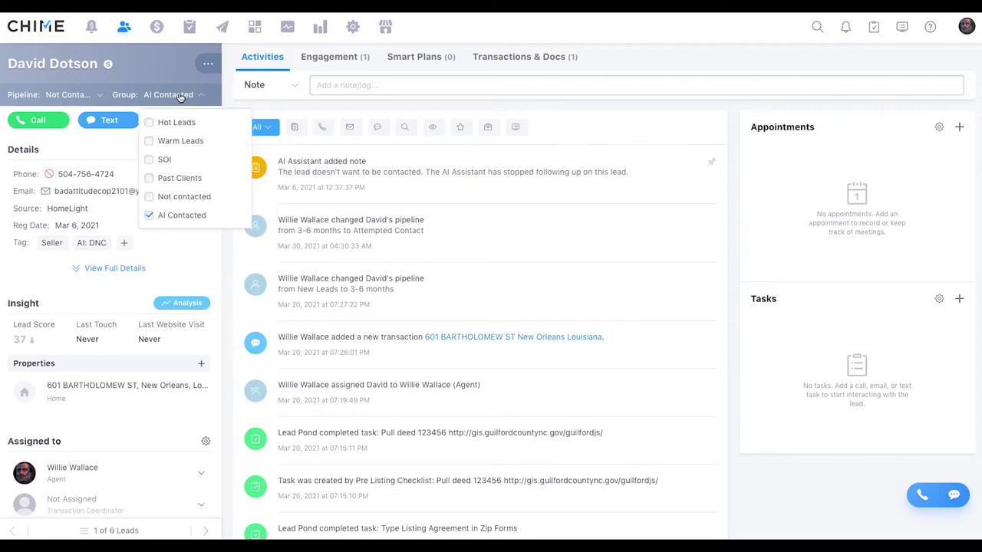
{"action": "left_click", "coordinate": [179, 95]}
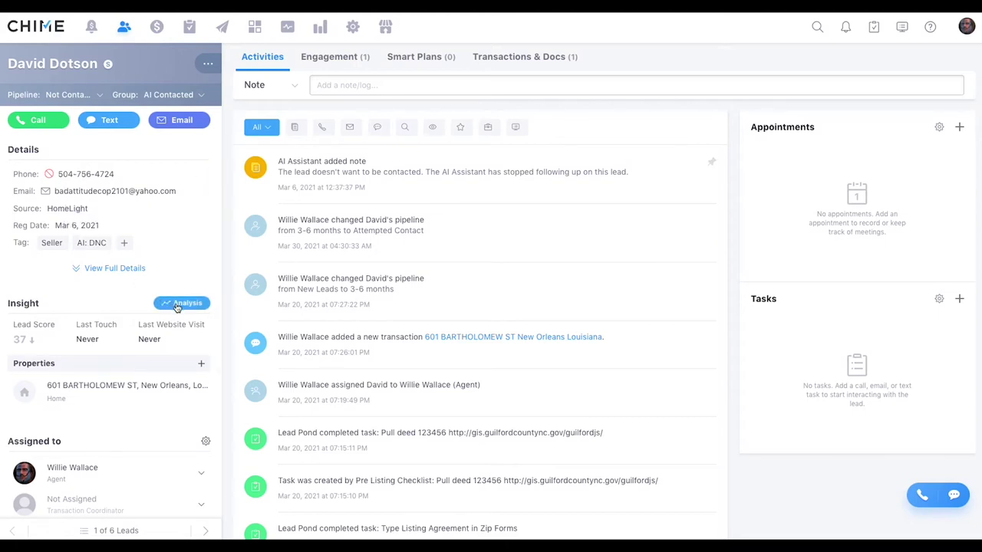
{"action": "left_click", "coordinate": [116, 269]}
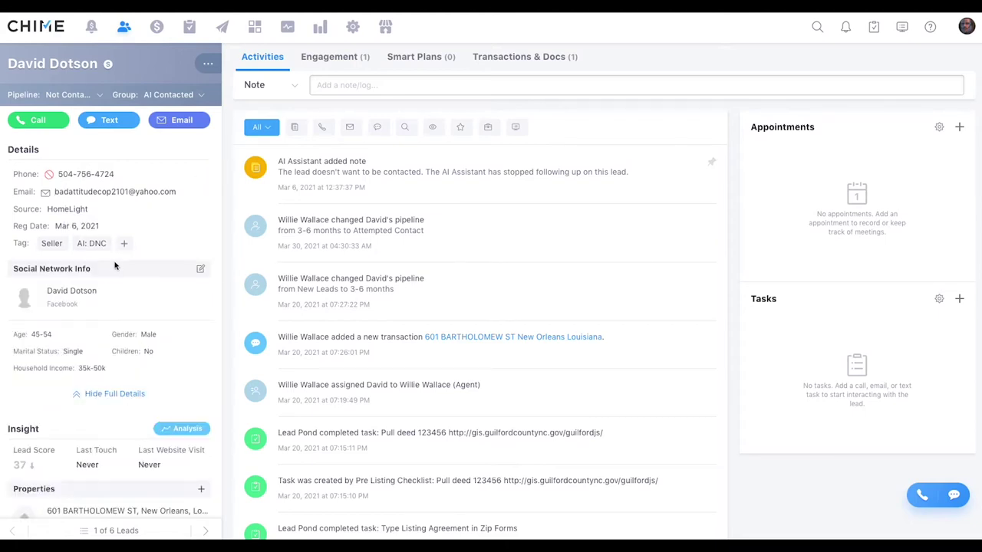
{"action": "scroll", "coordinate": [101, 267], "scroll_direction": "down", "scroll_amount": 1}
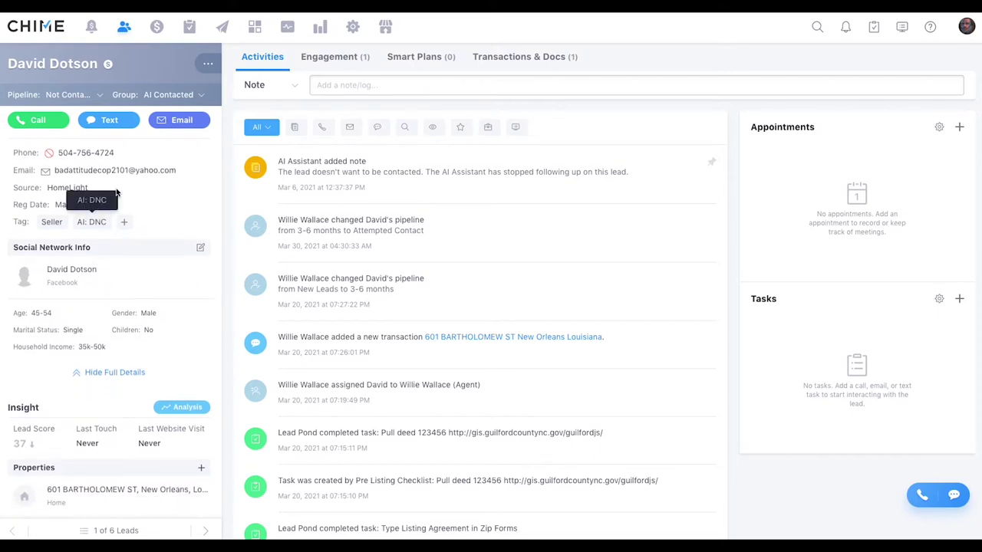
{"action": "left_click", "coordinate": [158, 27]}
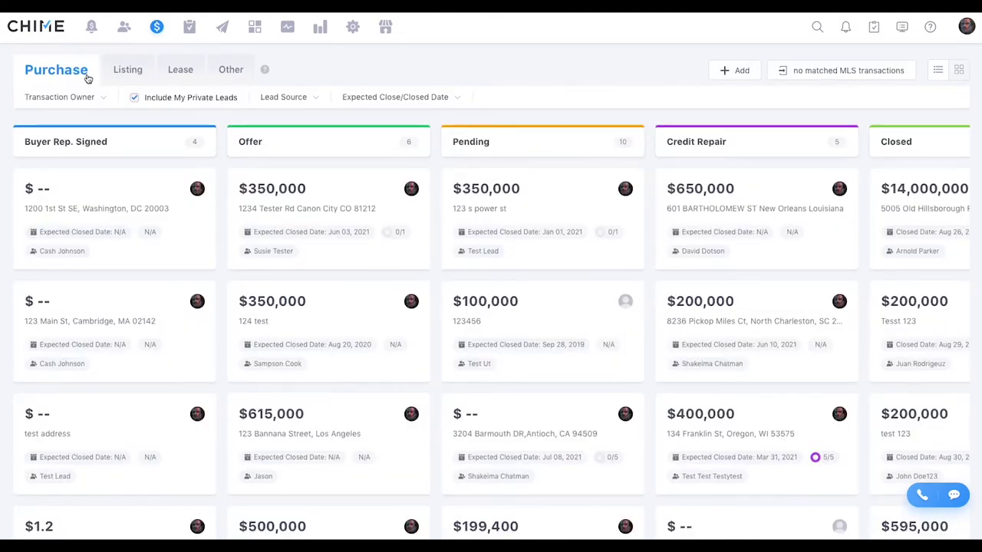
{"action": "scroll", "coordinate": [113, 242], "scroll_direction": "down", "scroll_amount": 3}
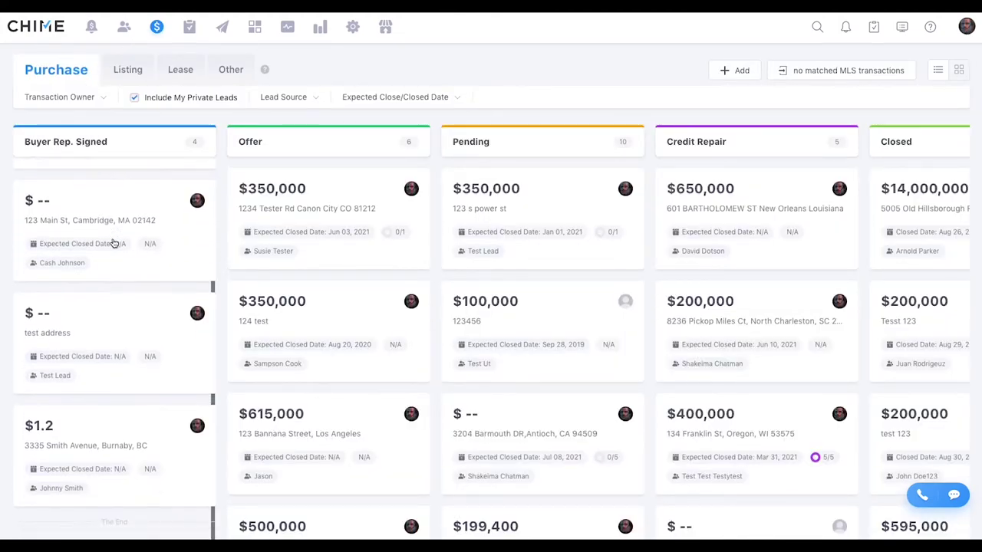
{"action": "scroll", "coordinate": [115, 243], "scroll_direction": "right", "scroll_amount": 3}
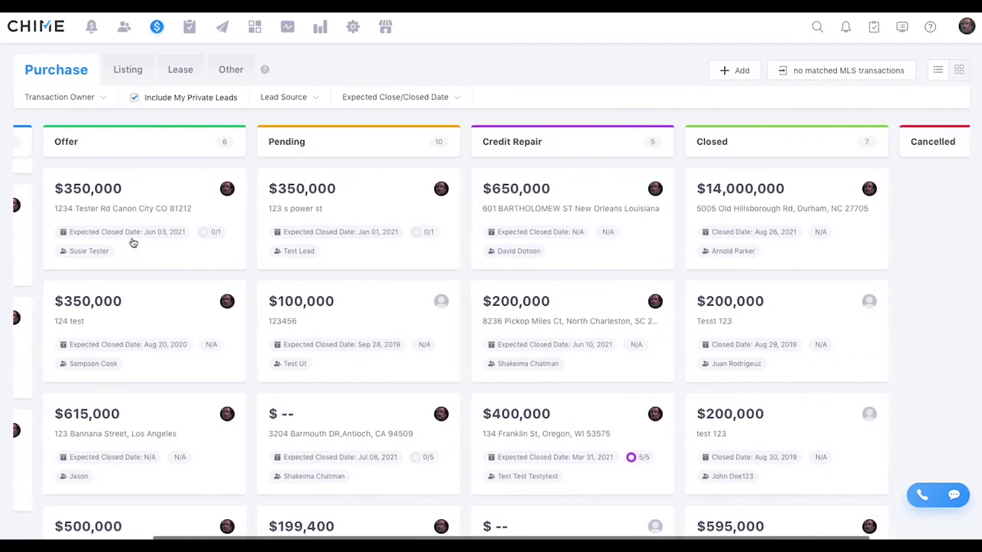
{"action": "scroll", "coordinate": [132, 243], "scroll_direction": "right", "scroll_amount": 2}
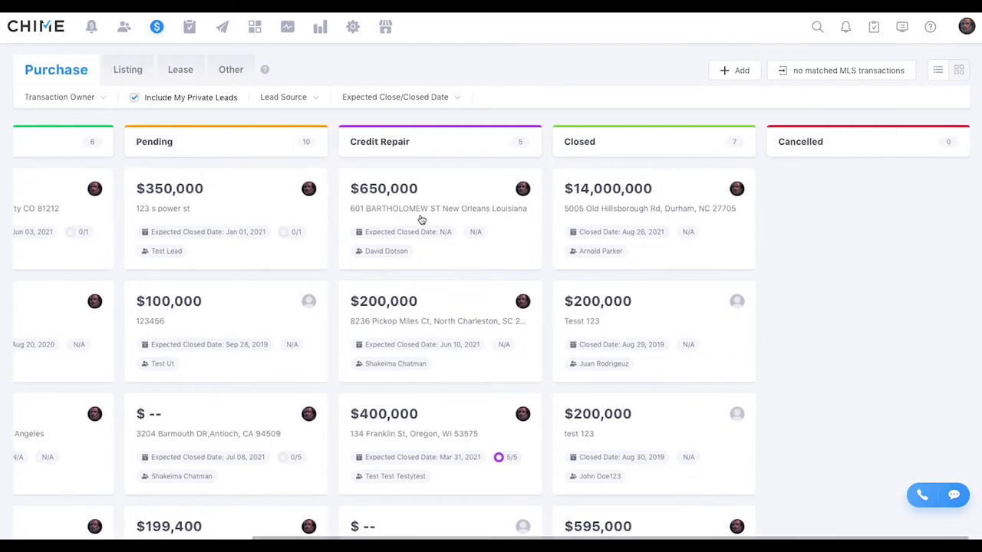
{"action": "scroll", "coordinate": [421, 220], "scroll_direction": "left", "scroll_amount": 2}
{"action": "left_click", "coordinate": [361, 204]}
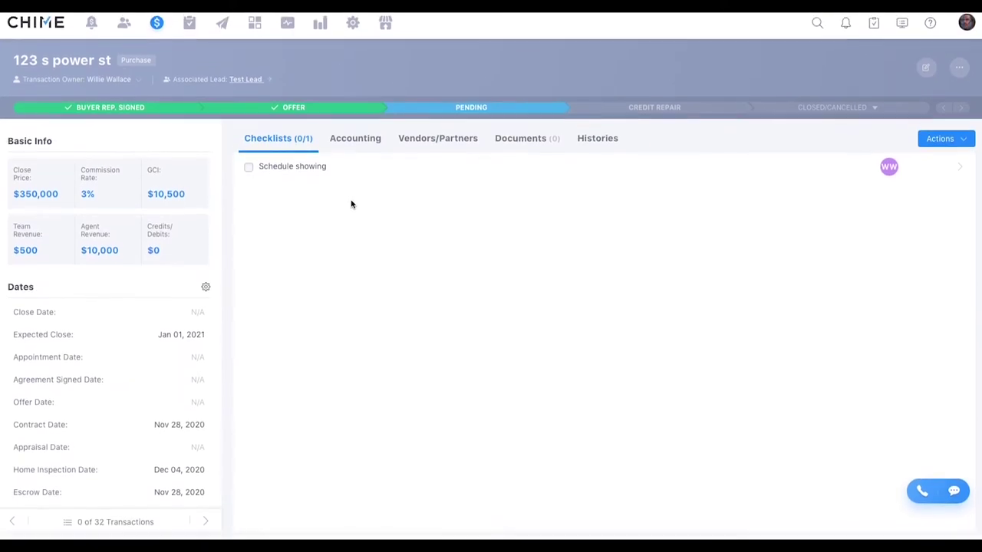
{"action": "key", "text": "Escape"}
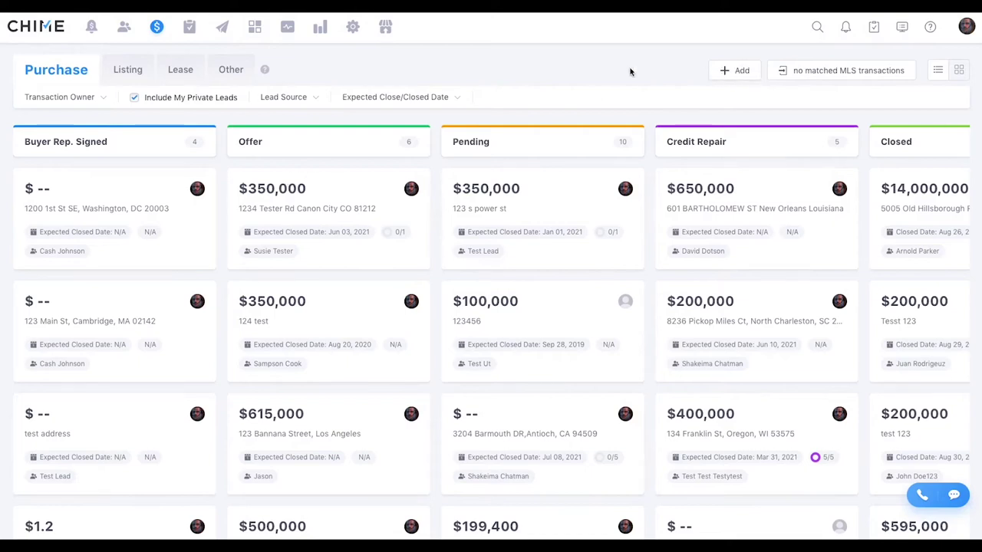
- Look at the Listing and Lease transaction boards, then return to Purchase
{"action": "left_click", "coordinate": [132, 69]}
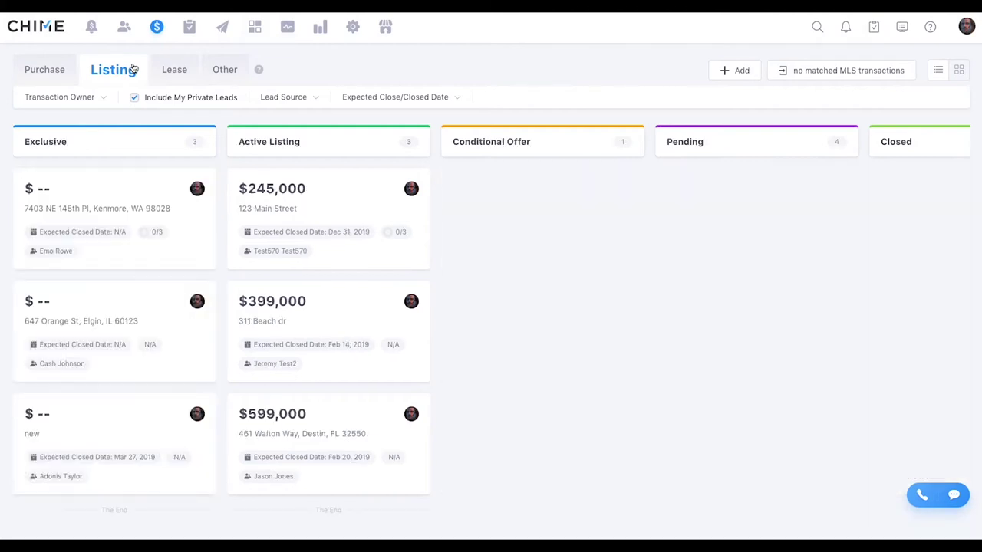
{"action": "scroll", "coordinate": [234, 229], "scroll_direction": "right", "scroll_amount": 3}
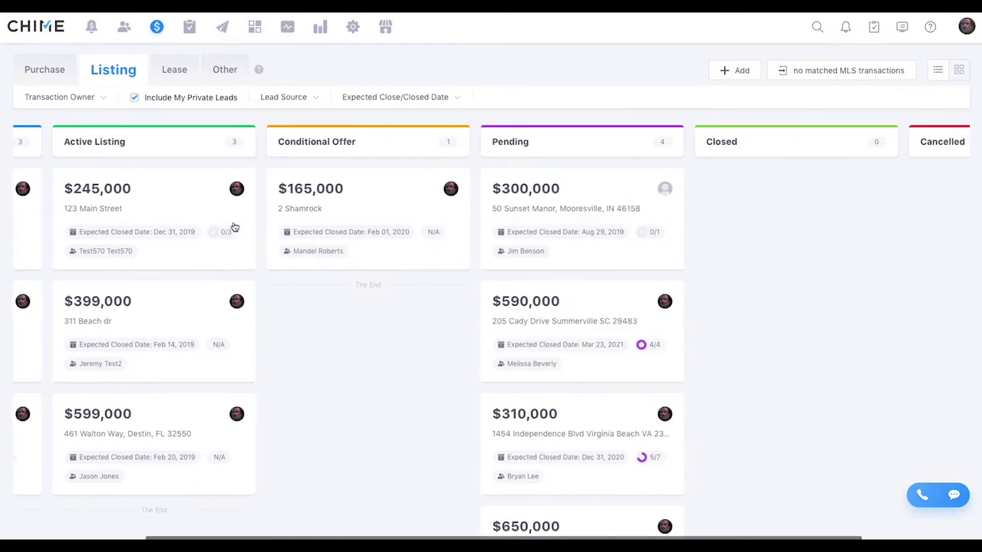
{"action": "scroll", "coordinate": [230, 224], "scroll_direction": "left", "scroll_amount": 3}
{"action": "left_click", "coordinate": [175, 70]}
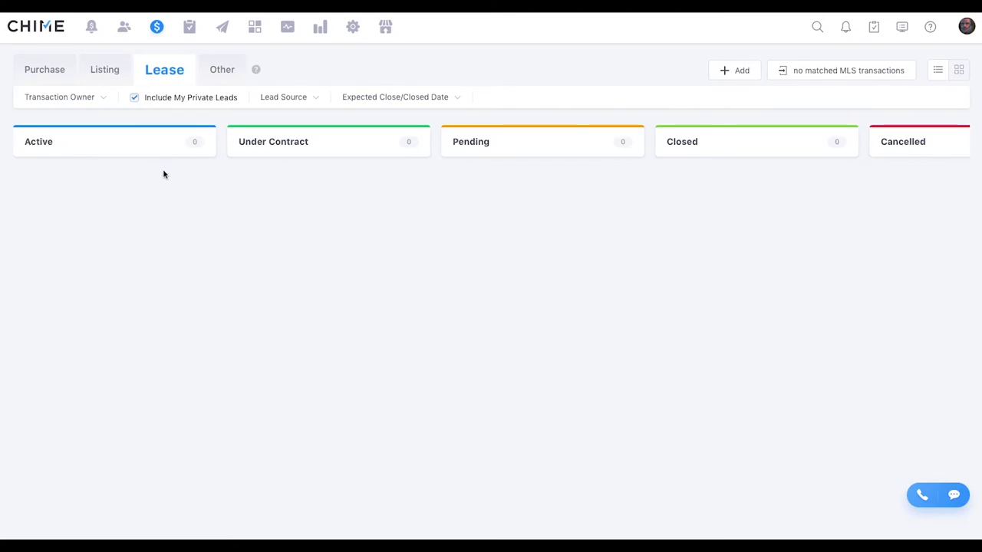
{"action": "left_click", "coordinate": [36, 69]}
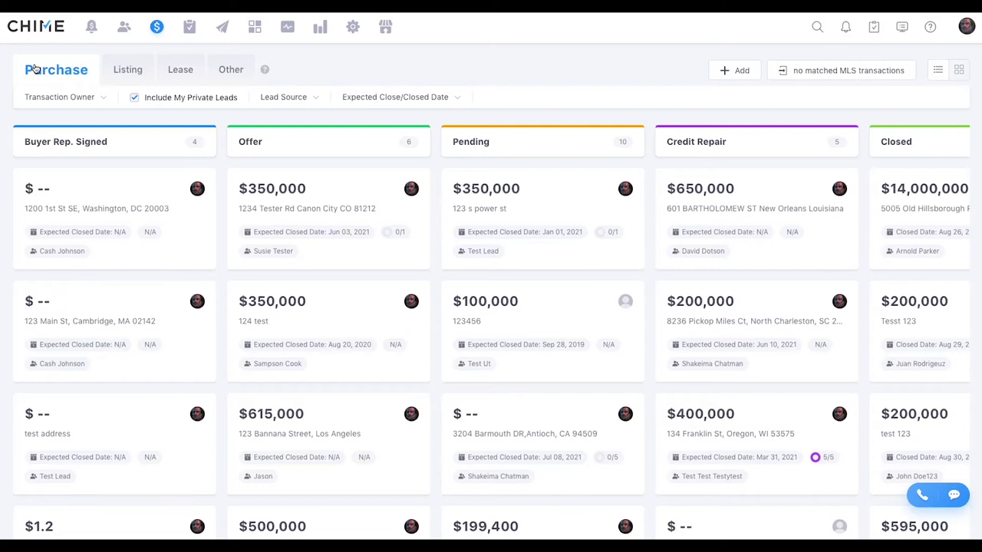
- Scroll through every Purchase pipeline column, then bring up the task list
{"action": "scroll", "coordinate": [73, 202], "scroll_direction": "down", "scroll_amount": 3}
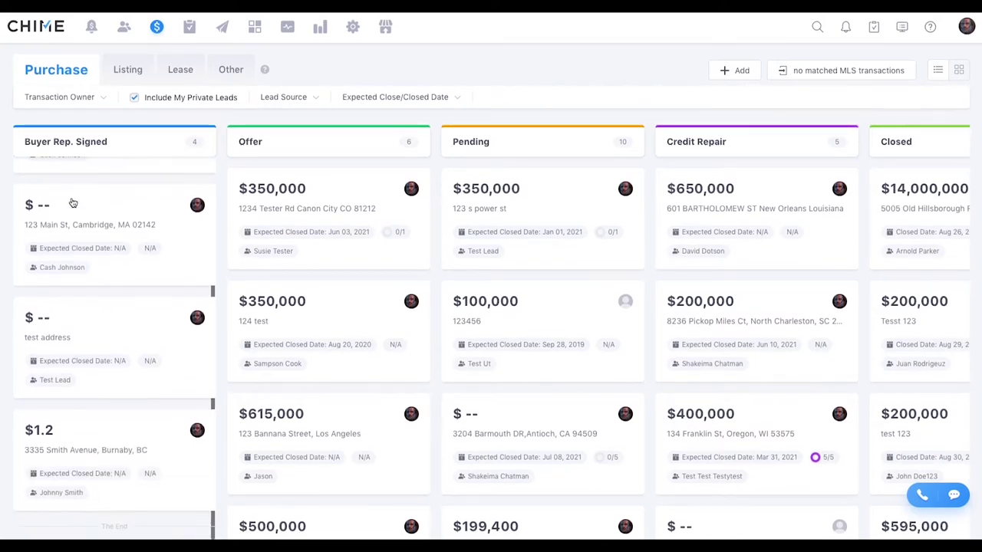
{"action": "scroll", "coordinate": [350, 292], "scroll_direction": "down", "scroll_amount": 3}
{"action": "scroll", "coordinate": [351, 292], "scroll_direction": "down", "scroll_amount": 3}
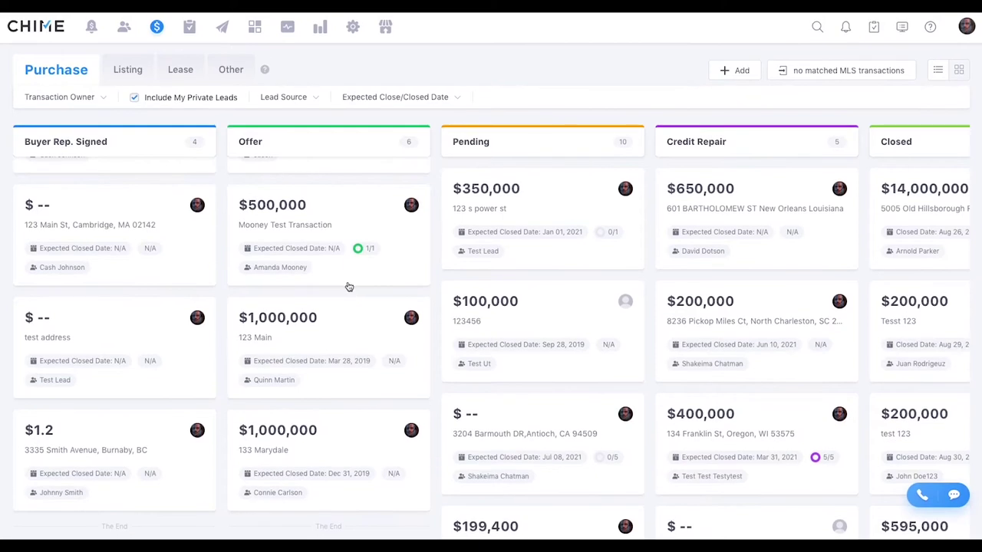
{"action": "scroll", "coordinate": [482, 292], "scroll_direction": "down", "scroll_amount": 3}
{"action": "scroll", "coordinate": [482, 292], "scroll_direction": "down", "scroll_amount": 6}
{"action": "scroll", "coordinate": [482, 291], "scroll_direction": "down", "scroll_amount": 2}
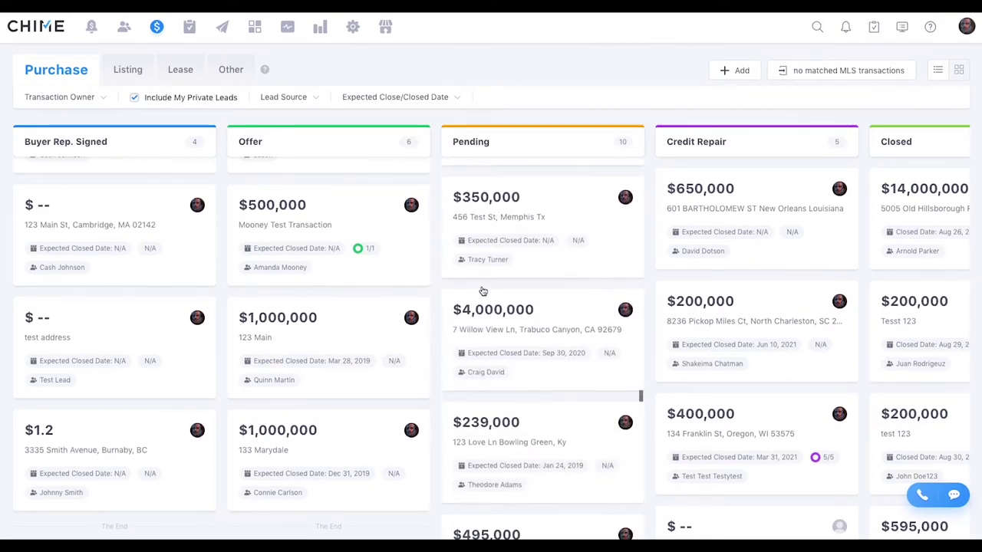
{"action": "scroll", "coordinate": [482, 290], "scroll_direction": "right", "scroll_amount": 5}
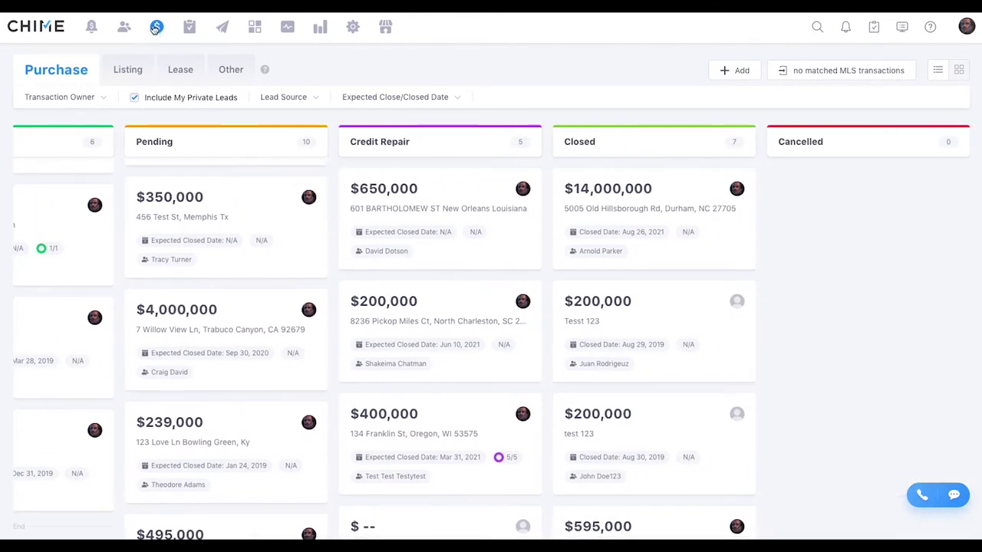
{"action": "left_click", "coordinate": [193, 29]}
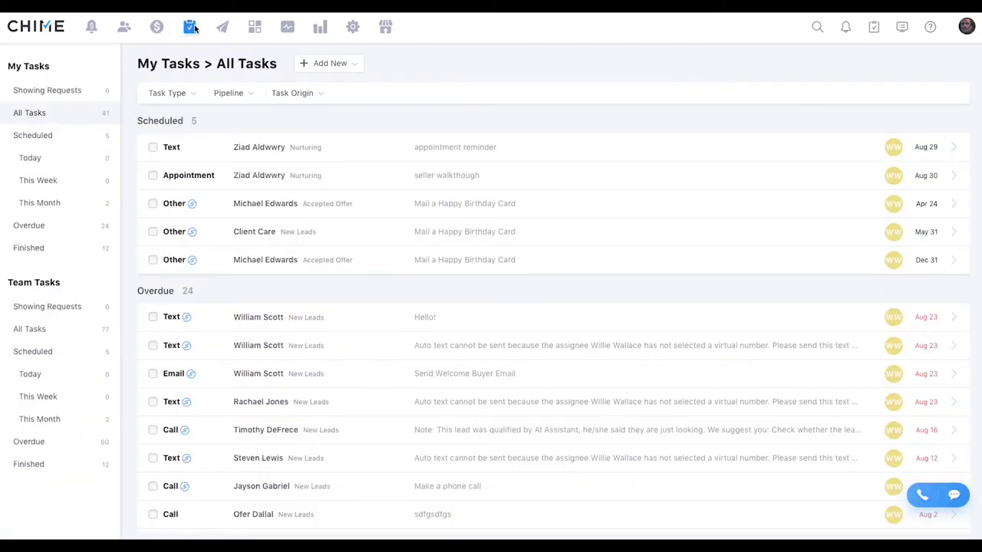
- View the task type filter options and scroll through my tasks
{"action": "left_click", "coordinate": [169, 93]}
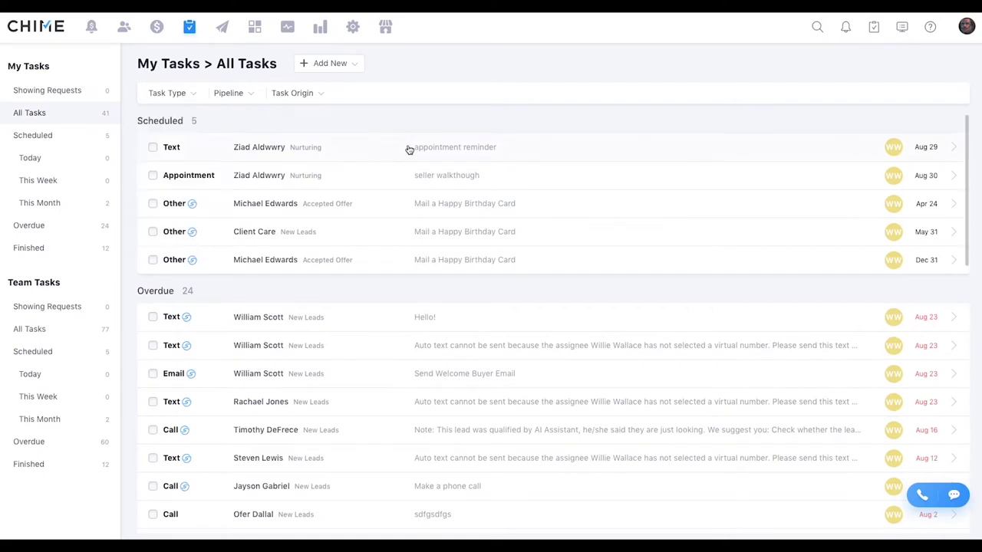
{"action": "scroll", "coordinate": [372, 199], "scroll_direction": "down", "scroll_amount": 3}
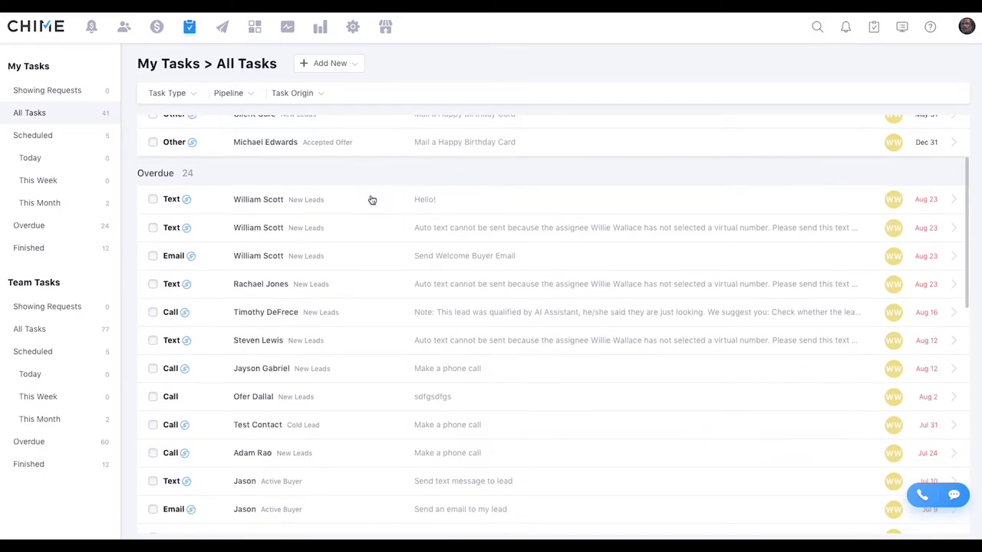
{"action": "scroll", "coordinate": [372, 199], "scroll_direction": "down", "scroll_amount": 4}
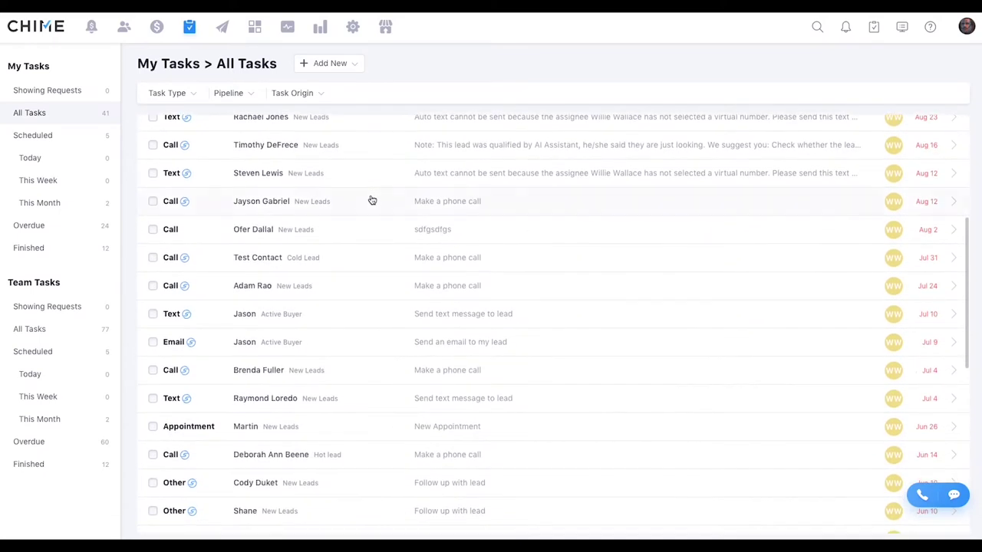
{"action": "scroll", "coordinate": [372, 200], "scroll_direction": "up", "scroll_amount": 3}
{"action": "scroll", "coordinate": [372, 199], "scroll_direction": "up", "scroll_amount": 5}
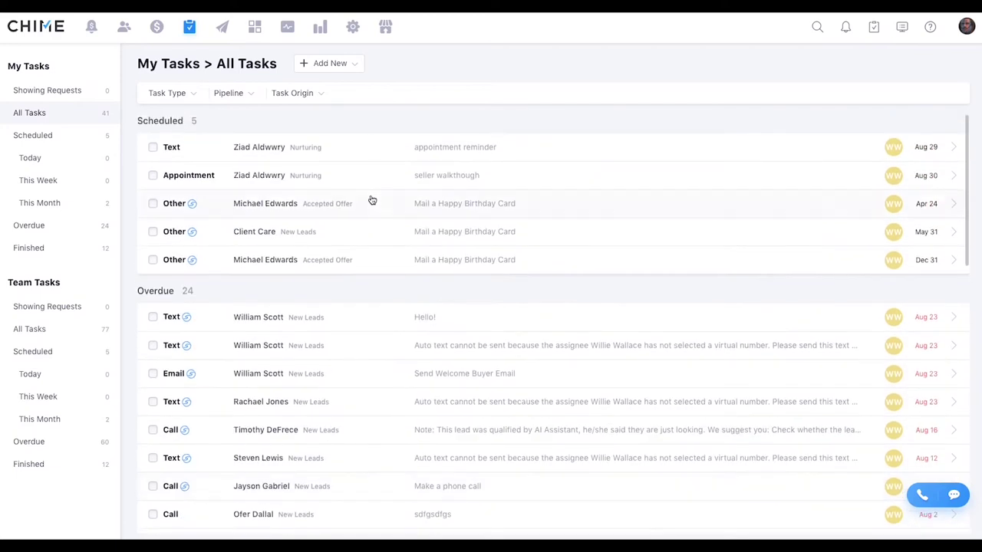
- Show my Scheduled, Overdue and Finished tasks, then the team's All Tasks
{"action": "left_click", "coordinate": [59, 140]}
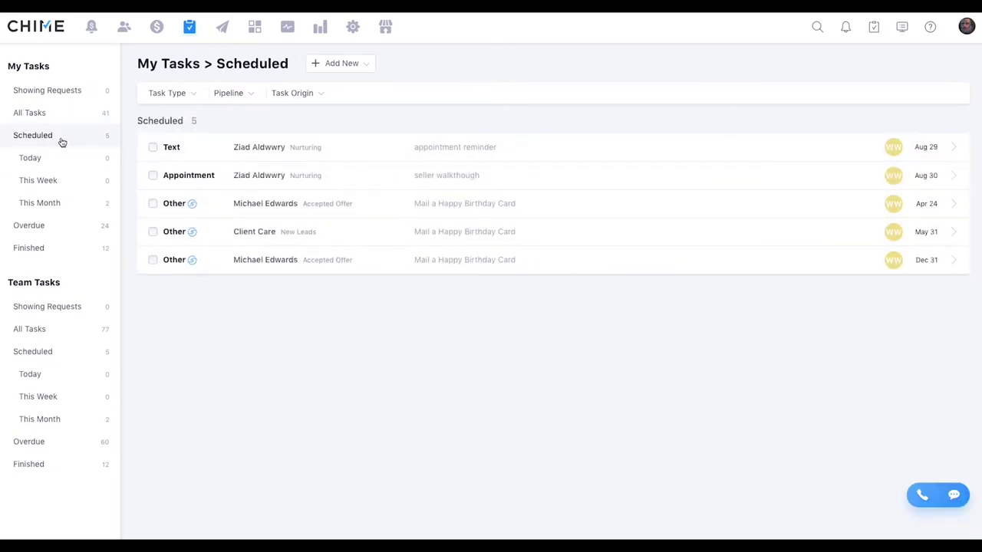
{"action": "left_click", "coordinate": [71, 226]}
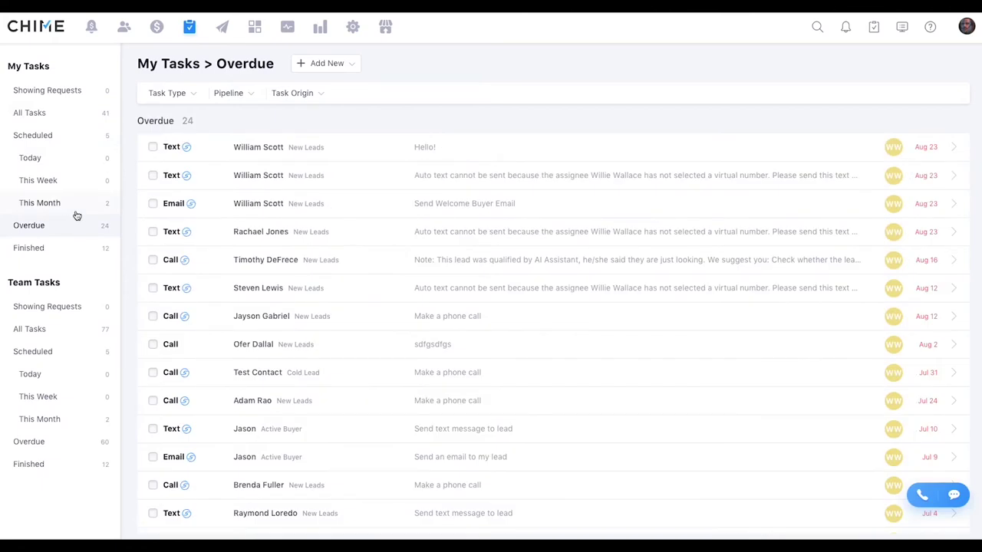
{"action": "left_click", "coordinate": [52, 249]}
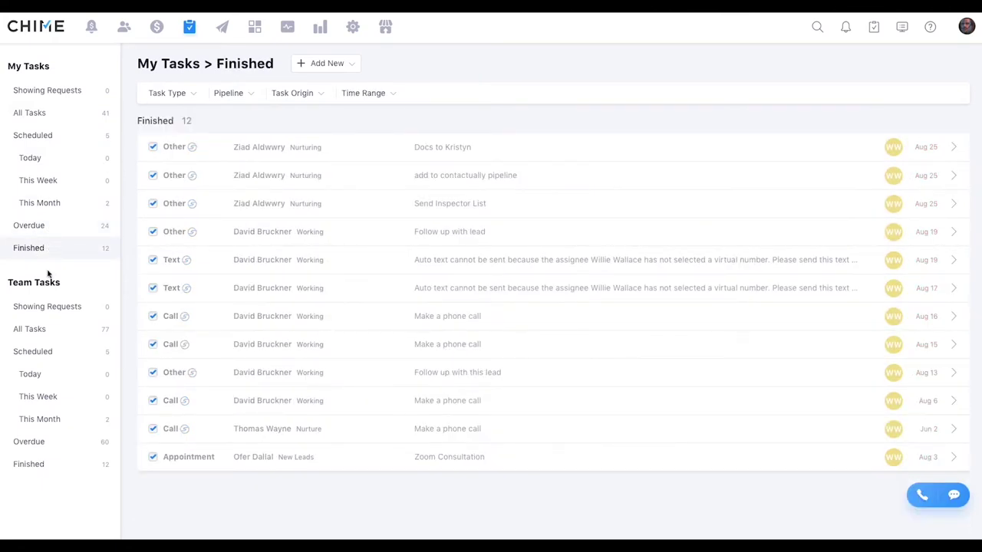
{"action": "left_click", "coordinate": [44, 334]}
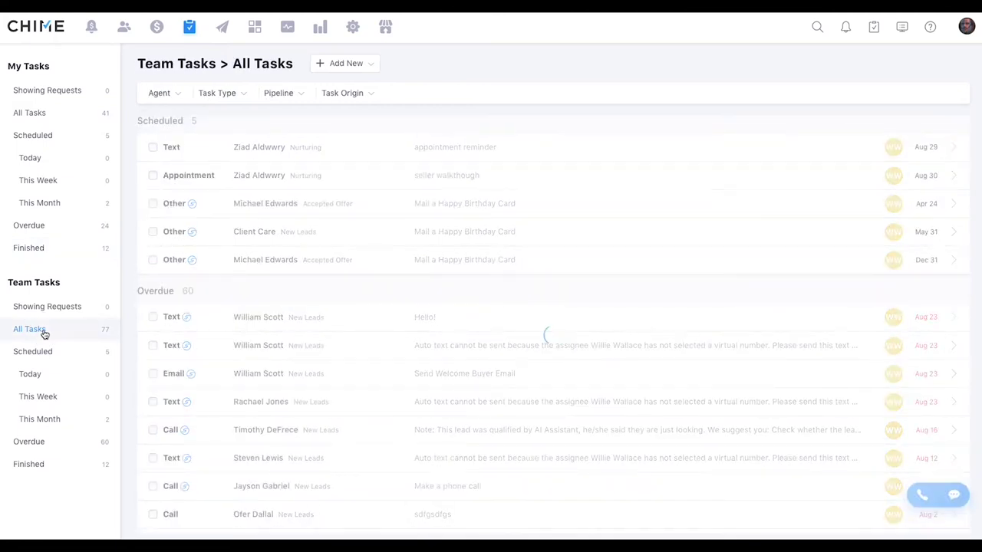
{"action": "scroll", "coordinate": [300, 282], "scroll_direction": "down", "scroll_amount": 1}
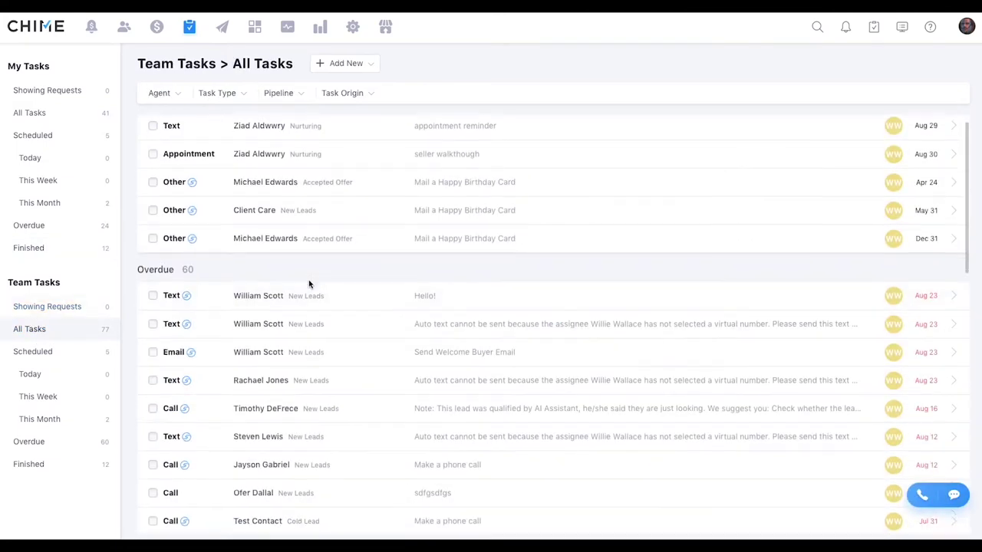
{"action": "scroll", "coordinate": [307, 285], "scroll_direction": "up", "scroll_amount": 1}
{"action": "left_click", "coordinate": [235, 95]}
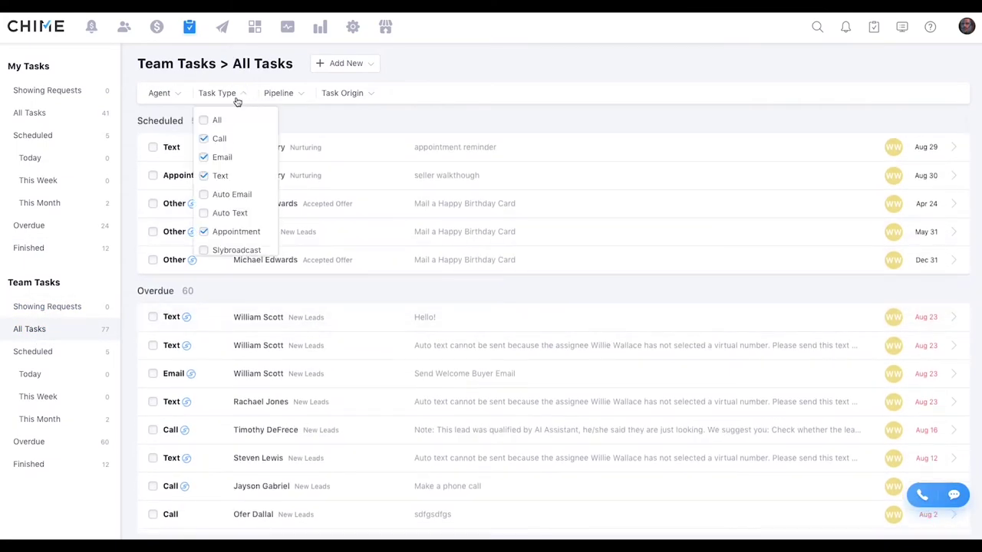
{"action": "left_click", "coordinate": [283, 96]}
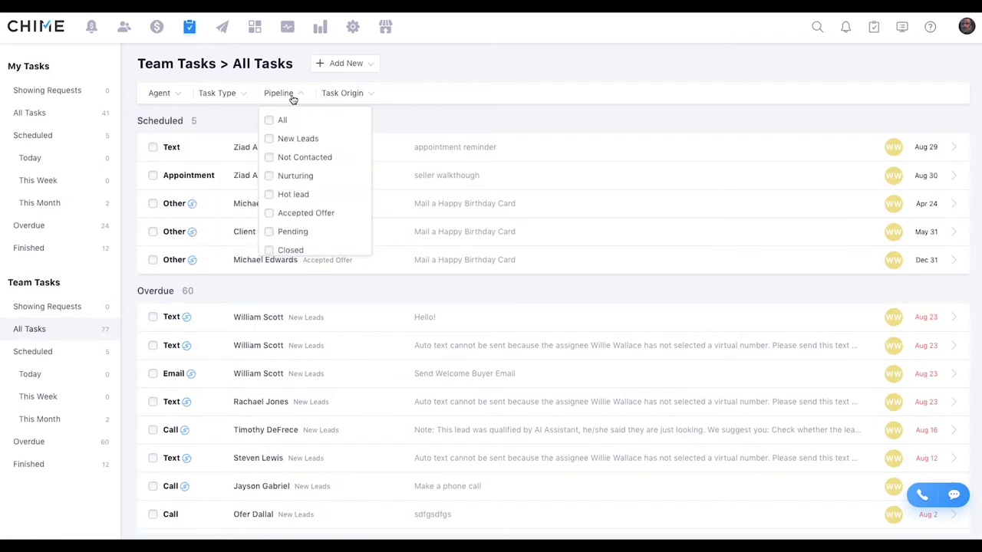
{"action": "left_click", "coordinate": [346, 95]}
{"action": "left_click", "coordinate": [273, 95]}
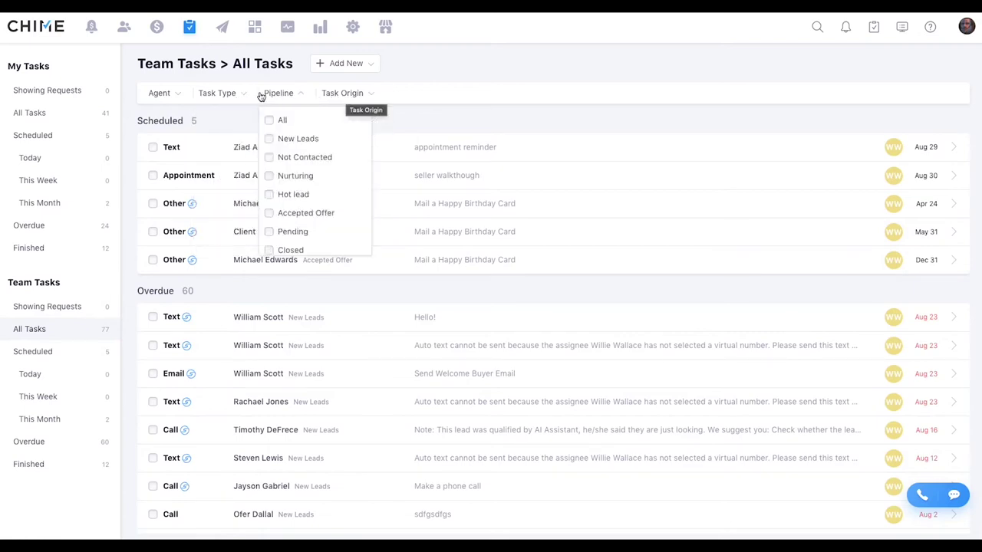
{"action": "left_click", "coordinate": [175, 95]}
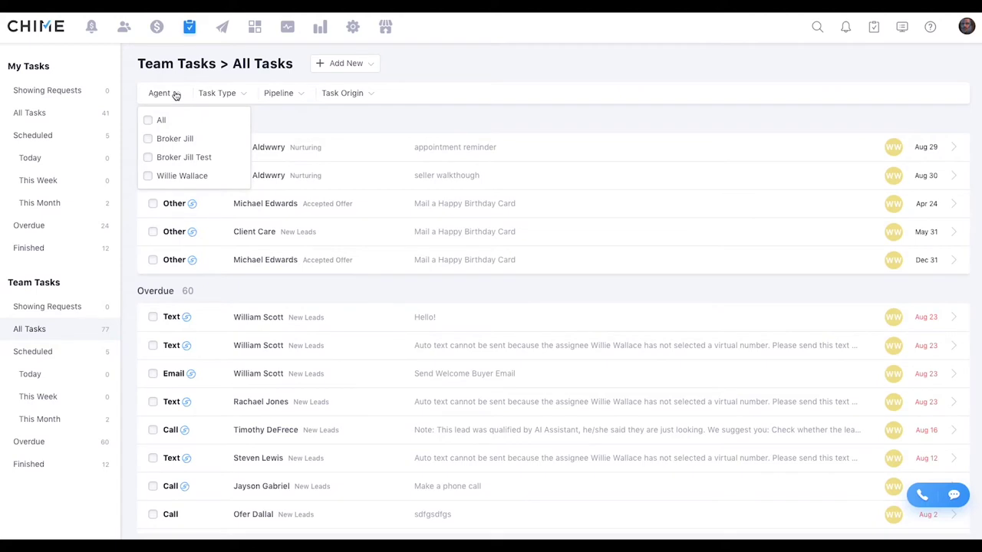
{"action": "left_click", "coordinate": [356, 65]}
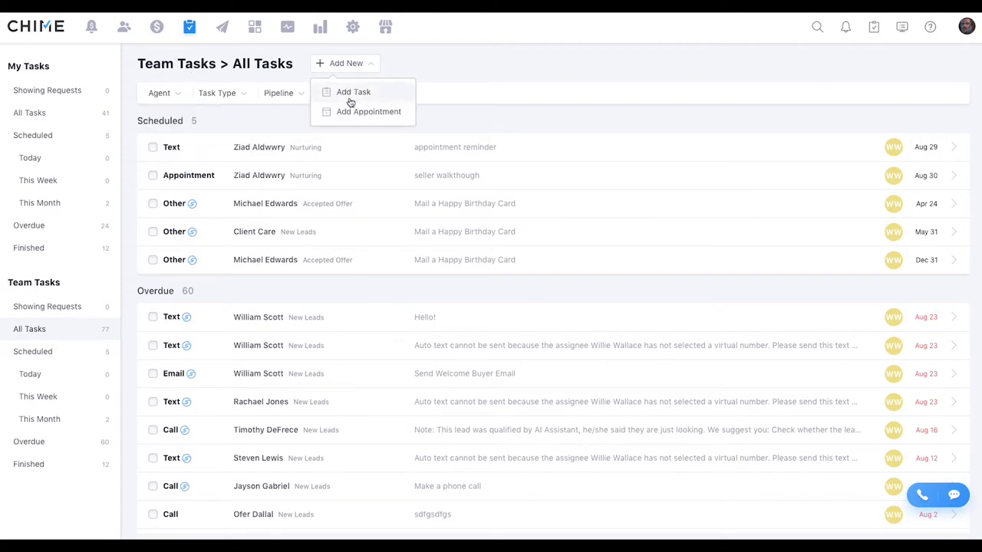
{"action": "left_click", "coordinate": [73, 70]}
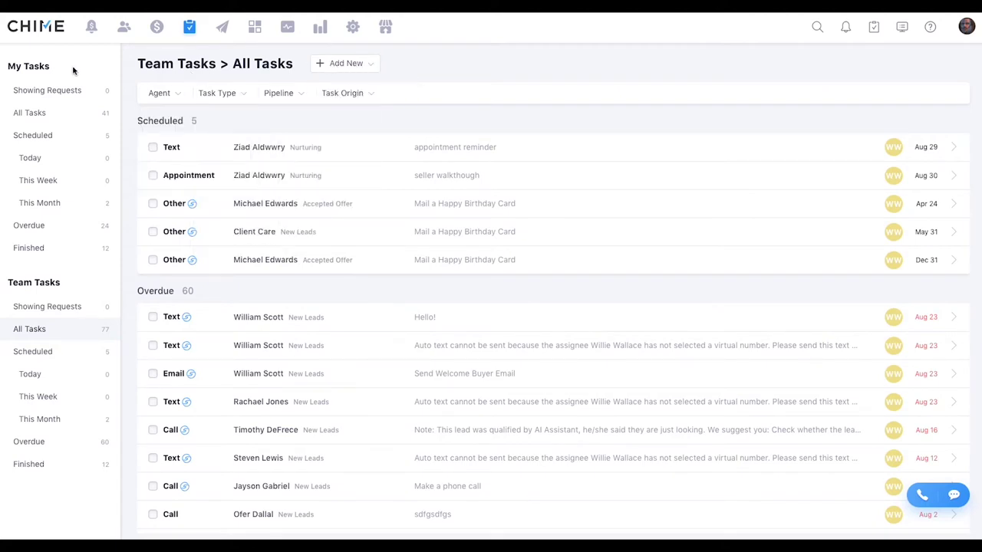
- Cycle through my Showing Requests, All, Scheduled, Today, Overdue and Finished task views
{"action": "left_click", "coordinate": [31, 91]}
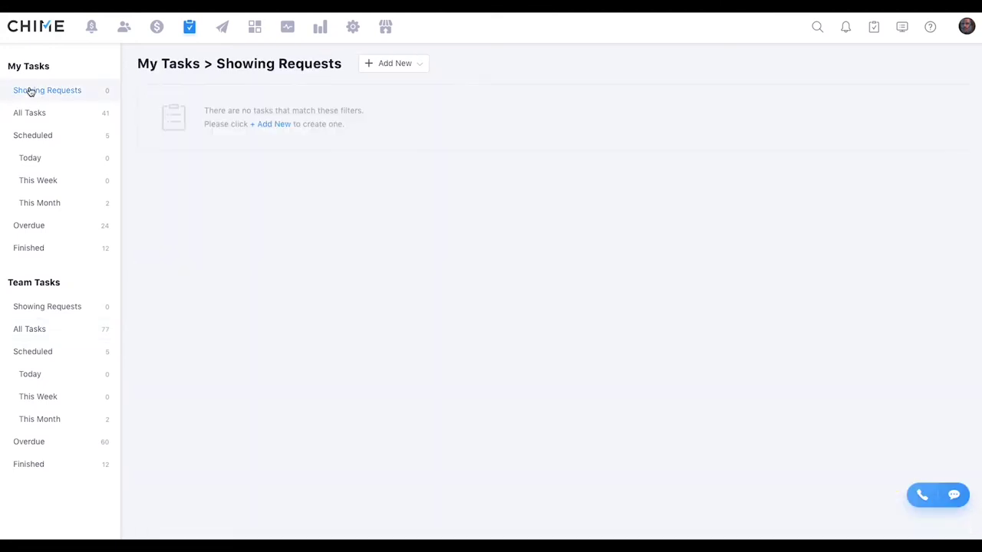
{"action": "left_click", "coordinate": [28, 114]}
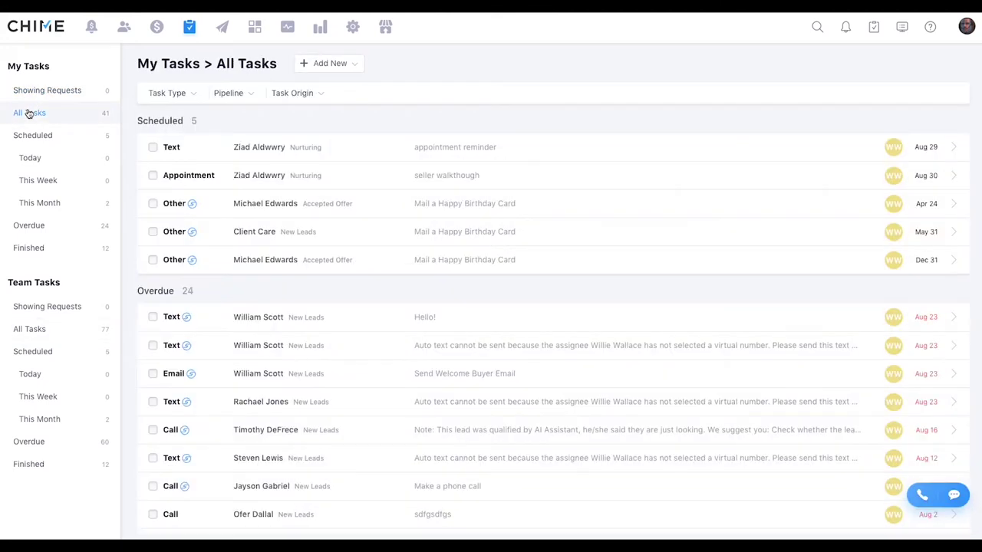
{"action": "left_click", "coordinate": [24, 135]}
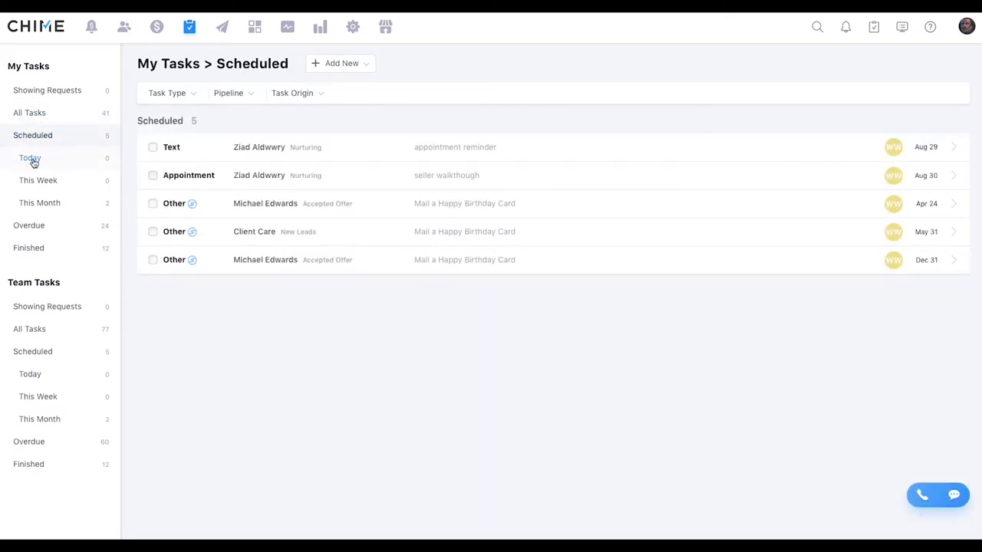
{"action": "left_click", "coordinate": [32, 160]}
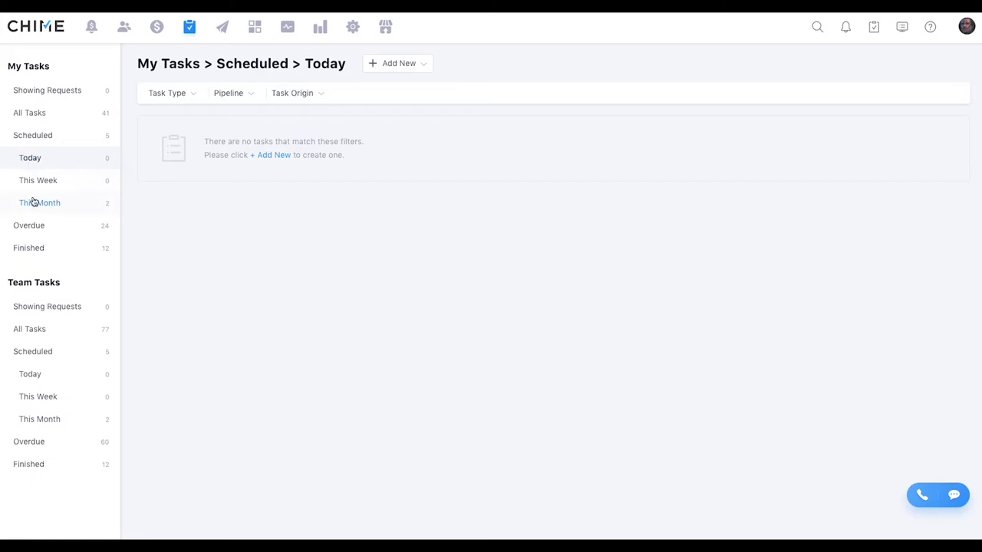
{"action": "left_click", "coordinate": [40, 229]}
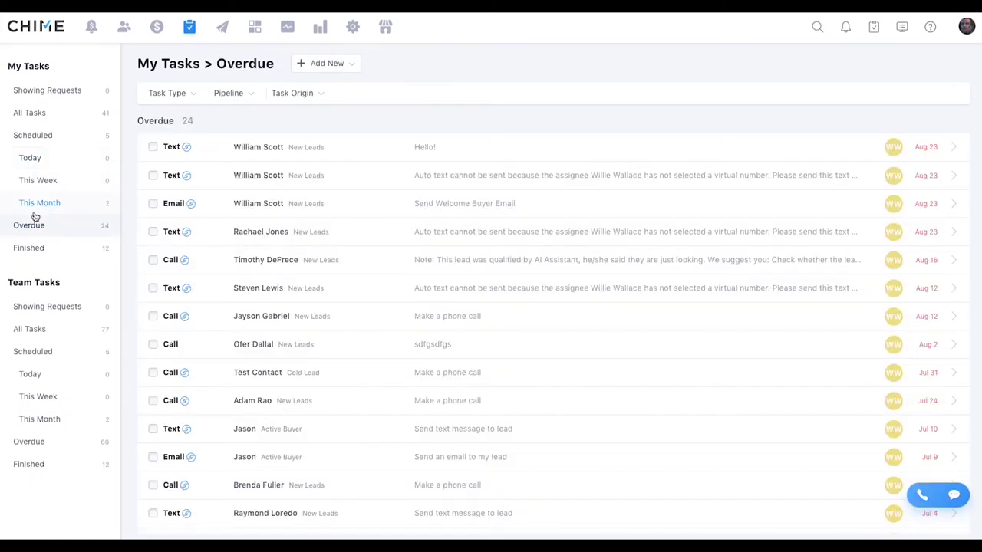
{"action": "left_click", "coordinate": [24, 251]}
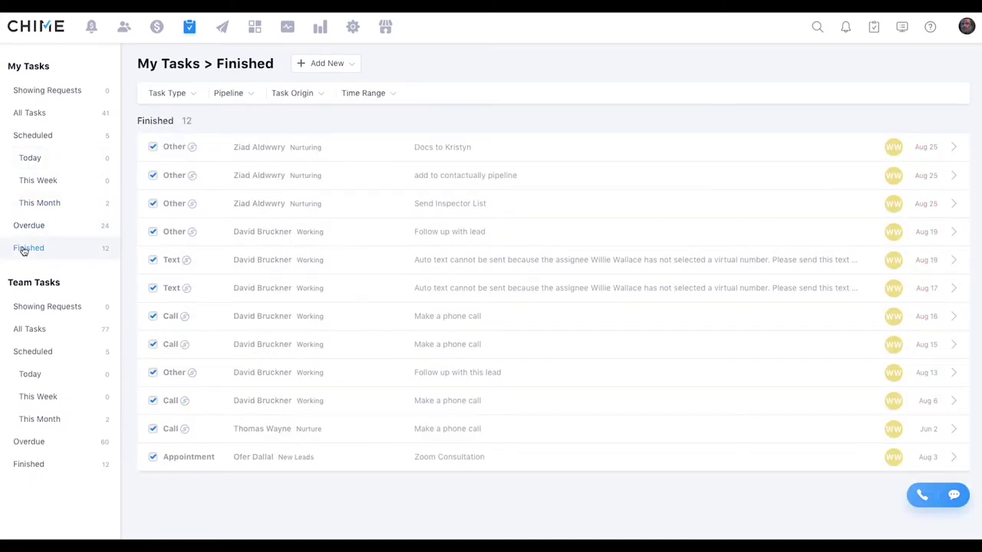
- Show the team's showing requests and all team tasks, then the Campaigns dashboard
{"action": "left_click", "coordinate": [33, 311]}
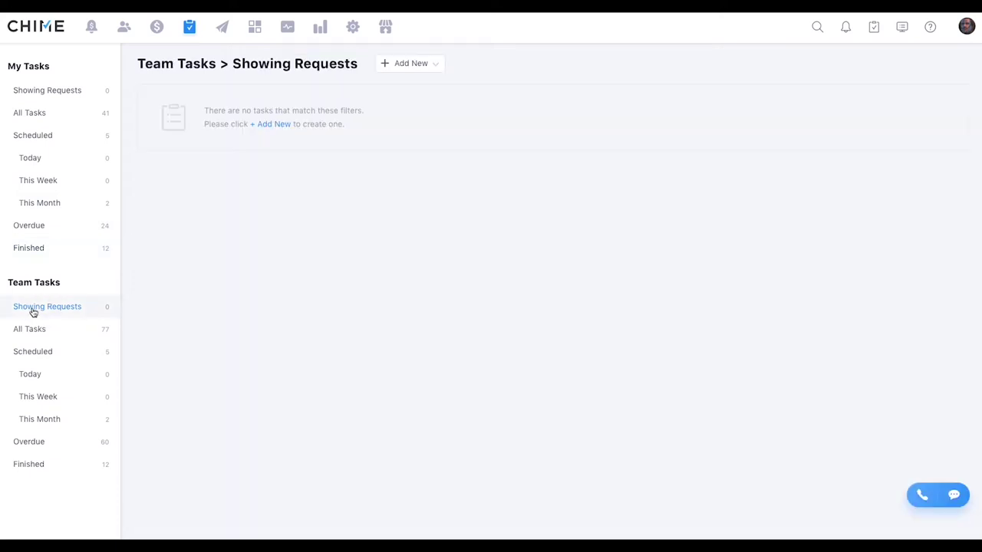
{"action": "left_click", "coordinate": [33, 331]}
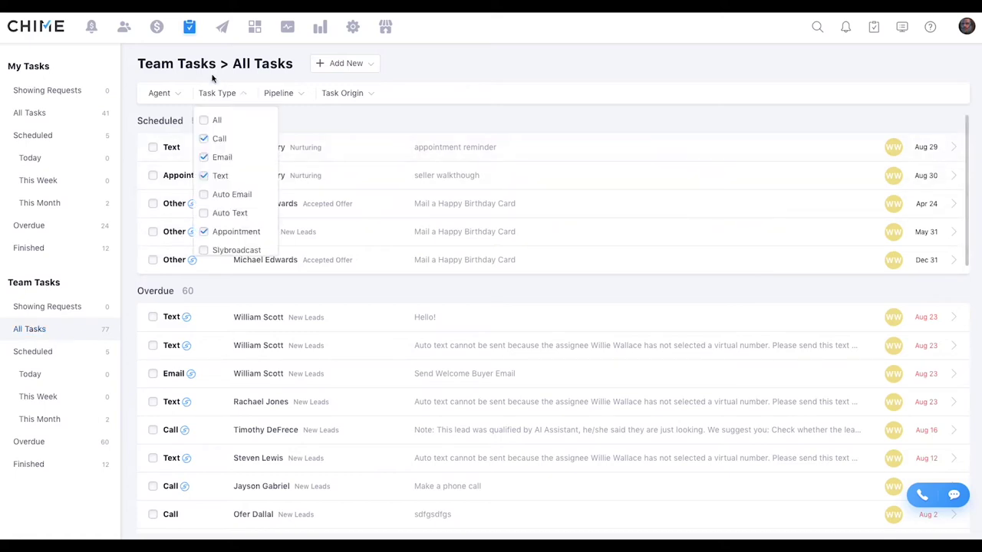
{"action": "left_click", "coordinate": [224, 27]}
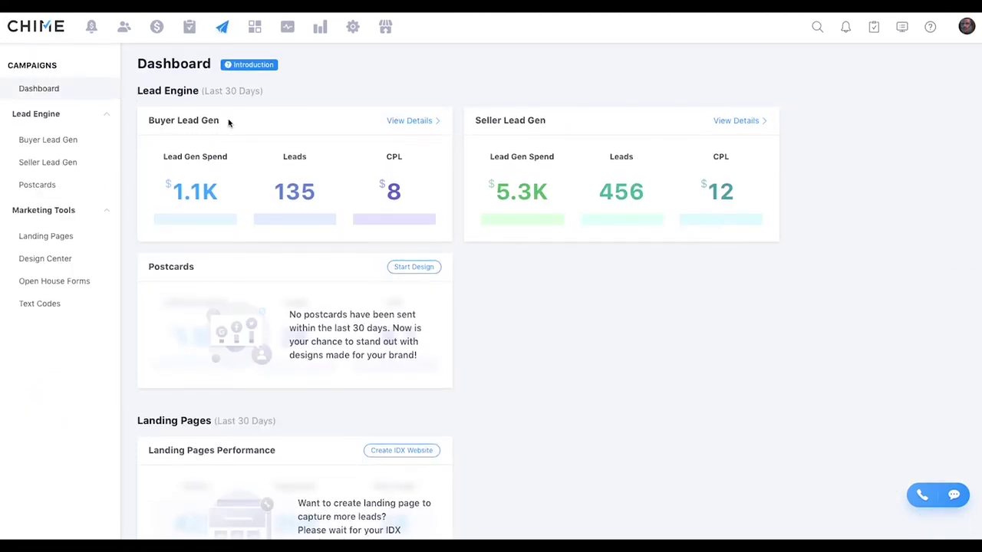
{"action": "left_click", "coordinate": [411, 122]}
{"action": "scroll", "coordinate": [317, 169], "scroll_direction": "down", "scroll_amount": 2}
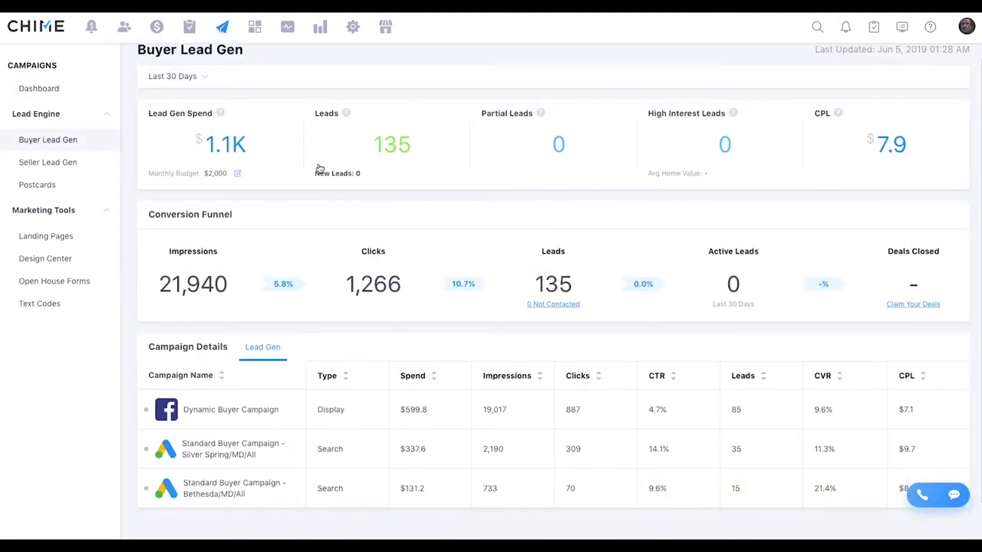
{"action": "scroll", "coordinate": [320, 168], "scroll_direction": "up", "scroll_amount": 2}
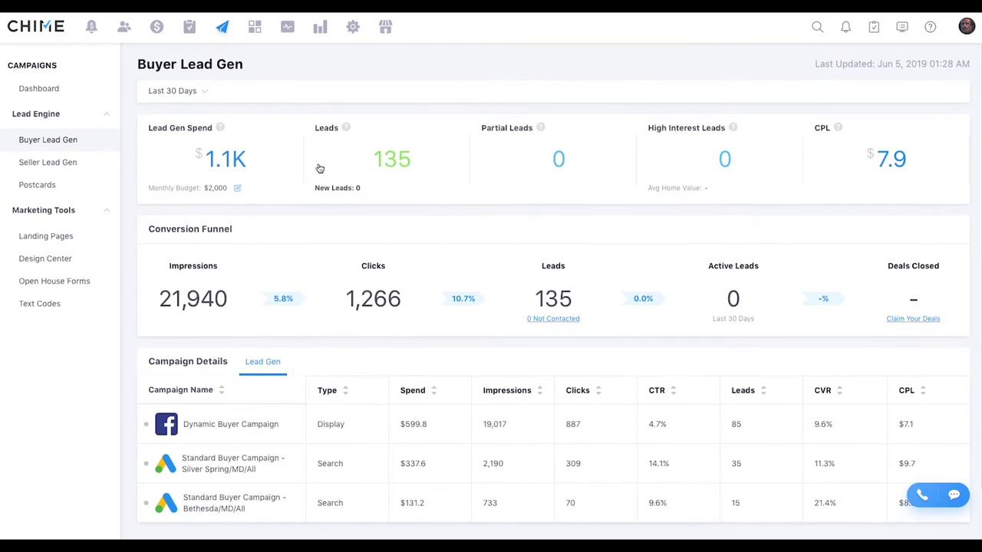
{"action": "left_click", "coordinate": [63, 164]}
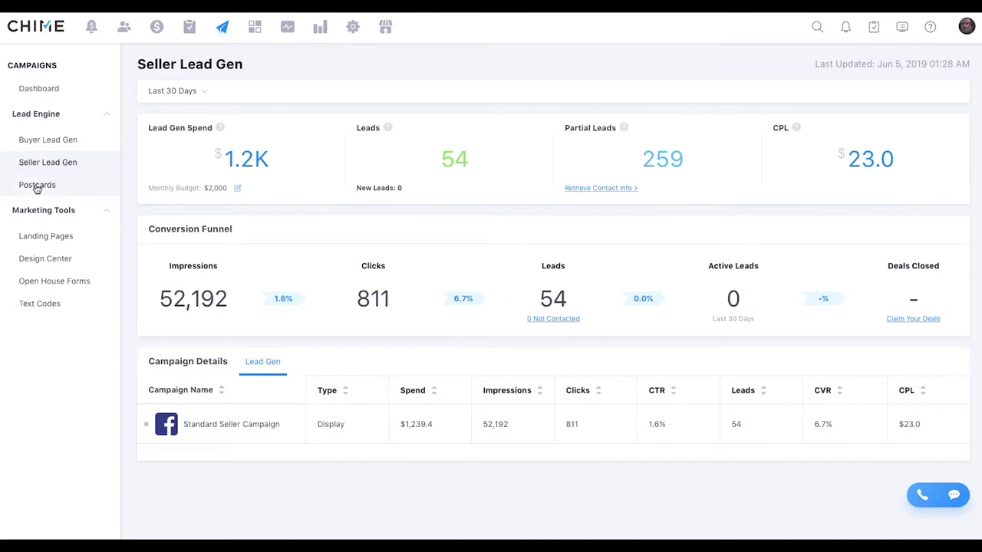
{"action": "left_click", "coordinate": [36, 186]}
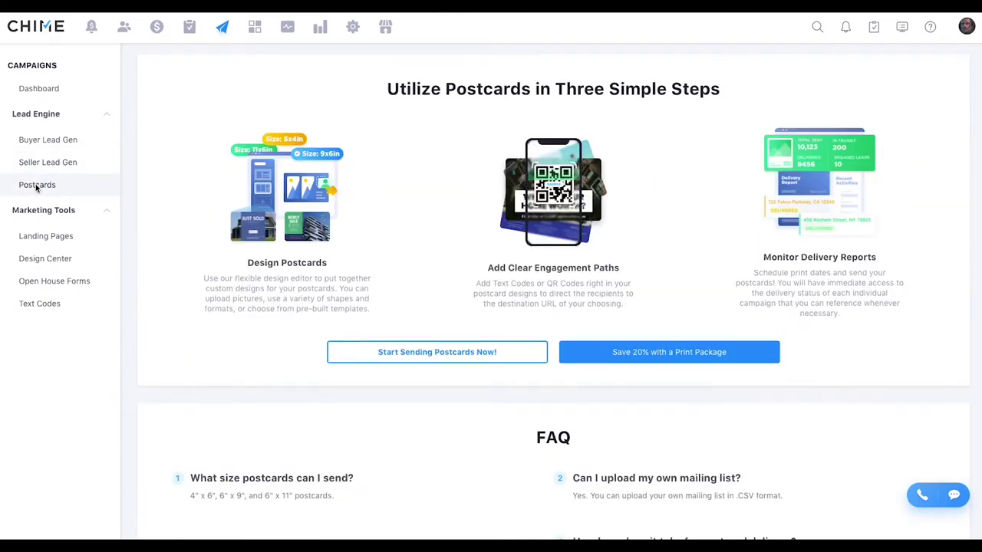
{"action": "left_click", "coordinate": [45, 236]}
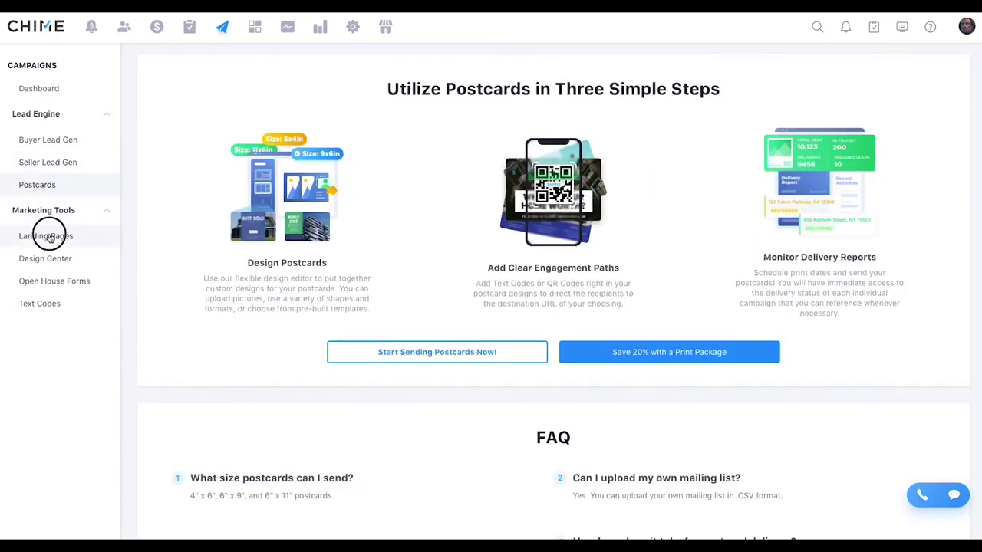
{"action": "left_click", "coordinate": [42, 89]}
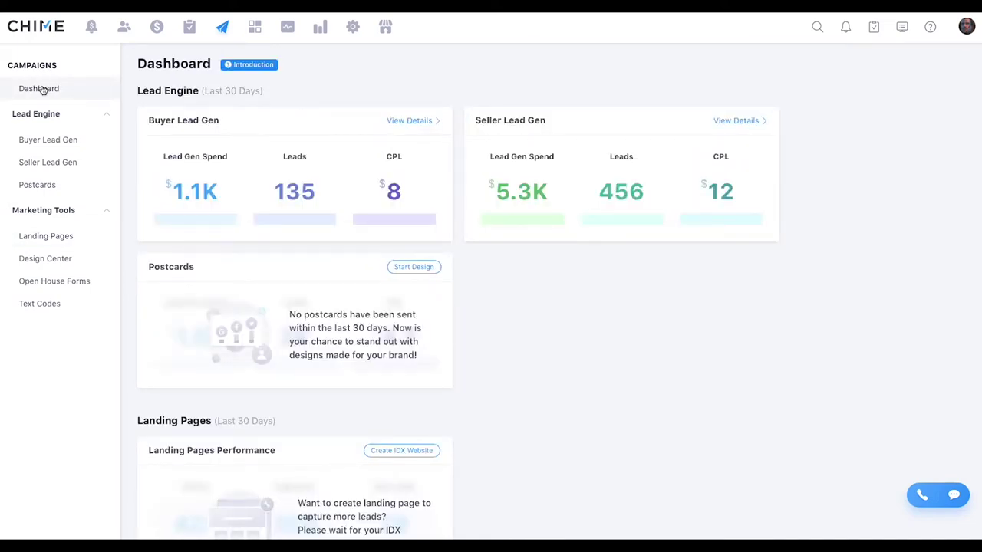
{"action": "left_click", "coordinate": [322, 29]}
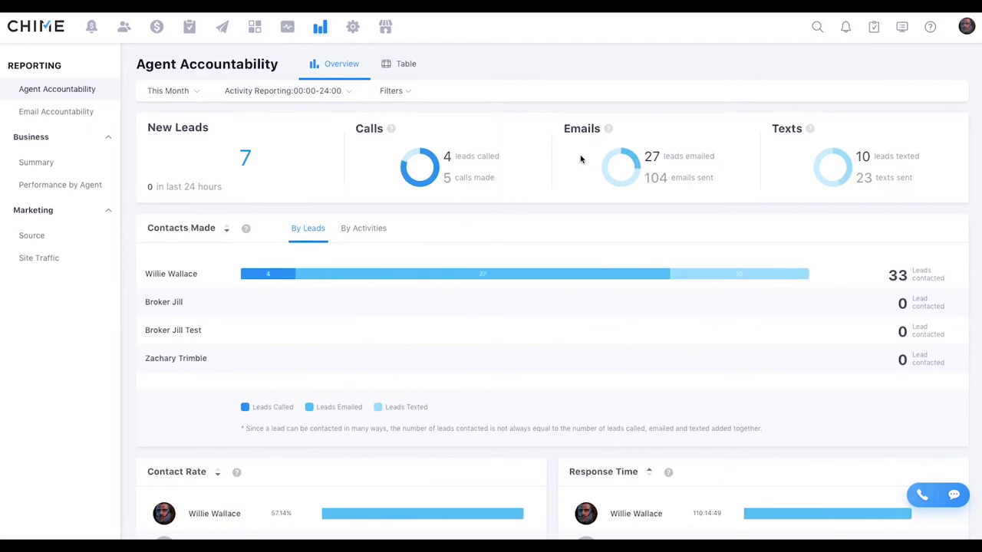
- Inspect the Agent Accountability Filters, Activity Reporting and date range options, keeping This Month
{"action": "scroll", "coordinate": [552, 158], "scroll_direction": "down", "scroll_amount": 1}
{"action": "scroll", "coordinate": [580, 160], "scroll_direction": "up", "scroll_amount": 1}
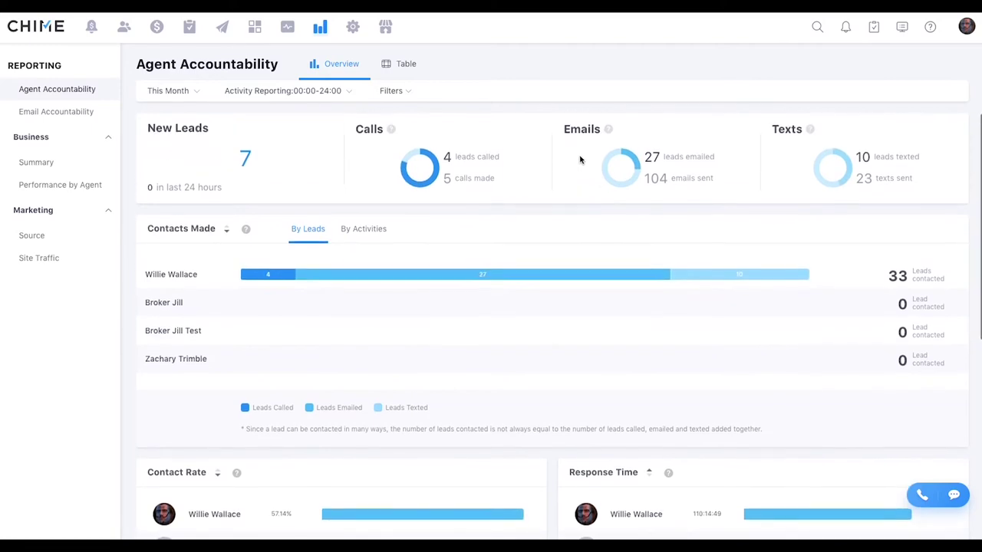
{"action": "left_click", "coordinate": [395, 91]}
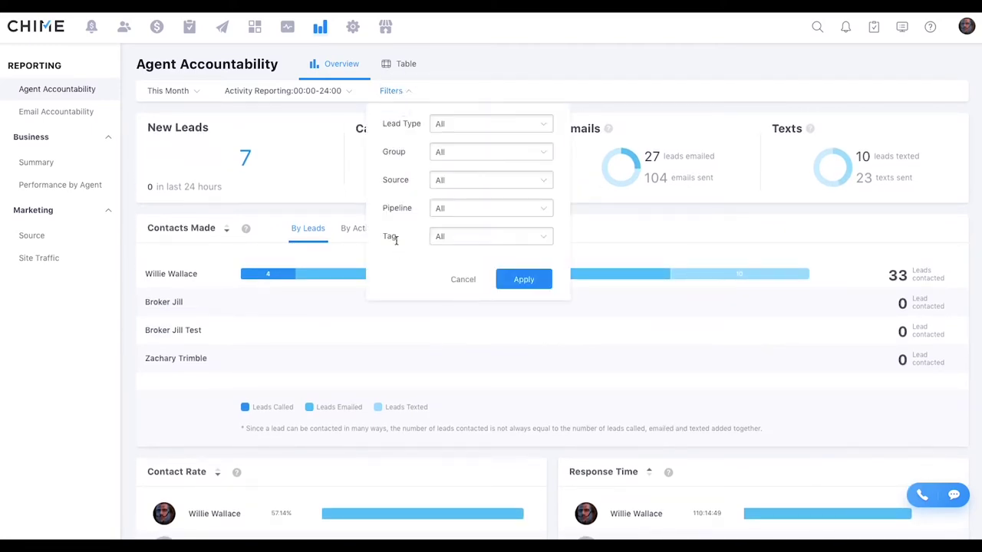
{"action": "left_click", "coordinate": [399, 92]}
{"action": "left_click", "coordinate": [327, 93]}
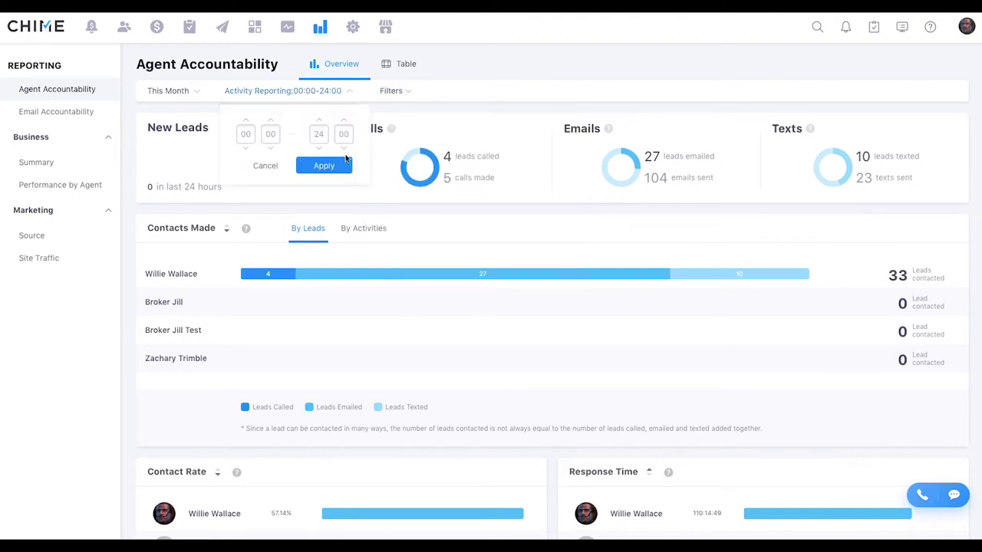
{"action": "left_click", "coordinate": [299, 94]}
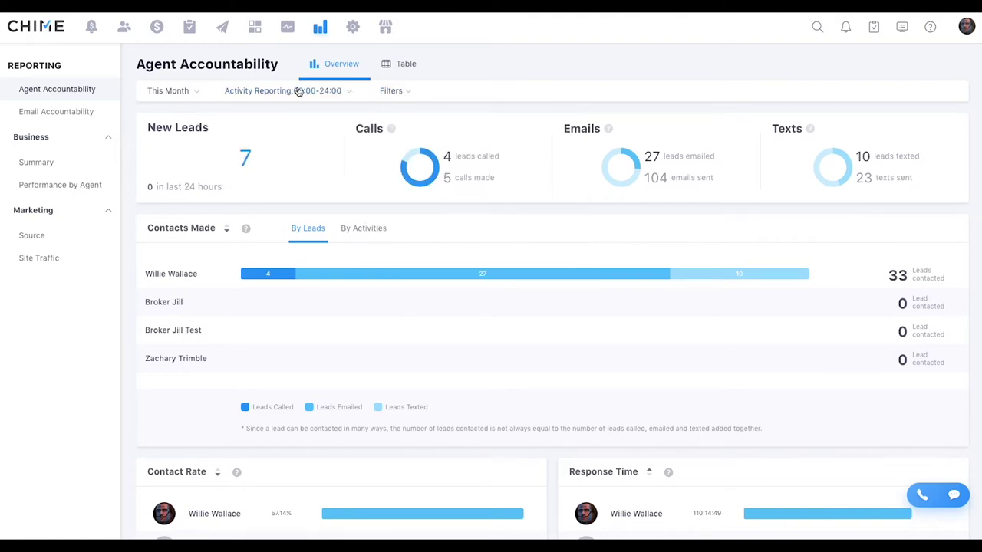
{"action": "left_click", "coordinate": [176, 90]}
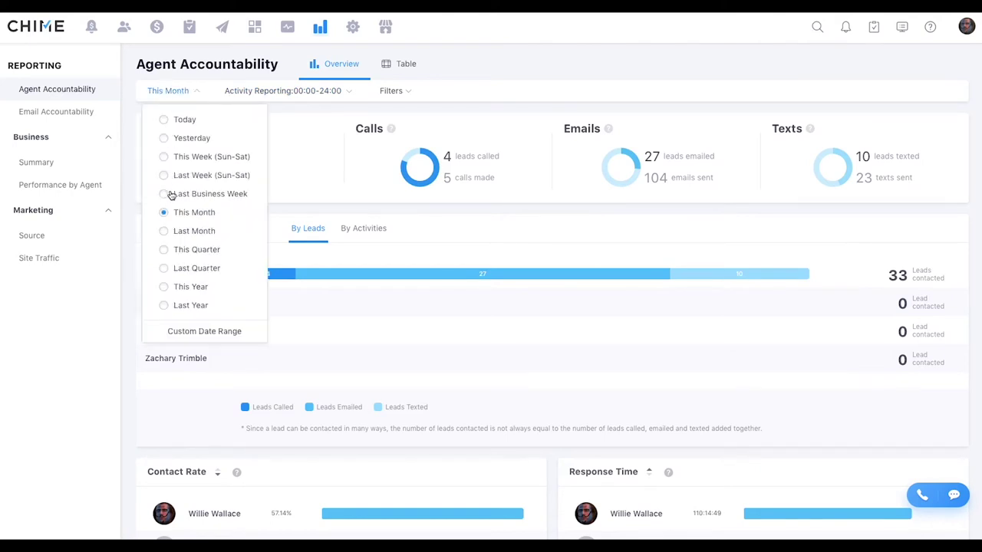
{"action": "left_click", "coordinate": [163, 94]}
- Scroll through the per-agent report, then open the Business Summary report
{"action": "scroll", "coordinate": [197, 248], "scroll_direction": "down", "scroll_amount": 3}
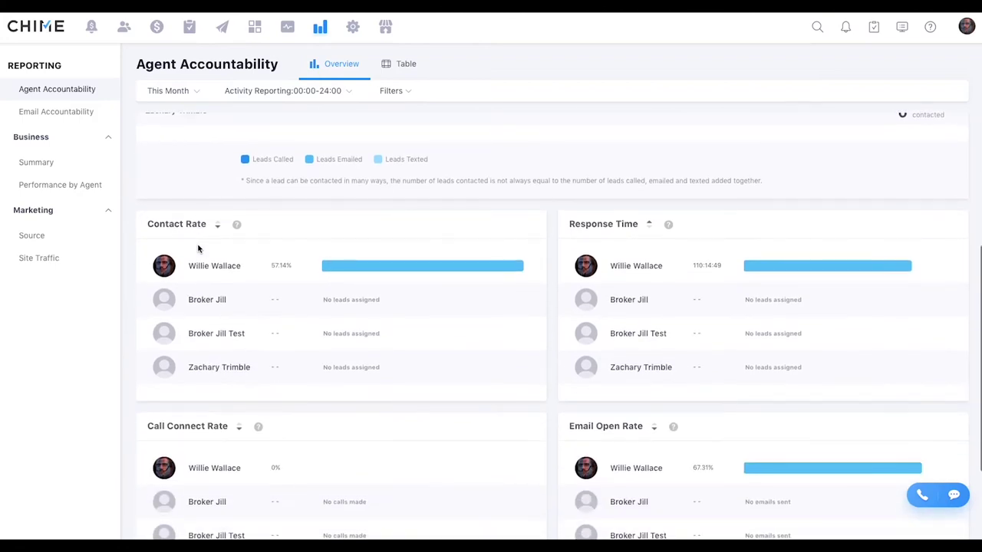
{"action": "scroll", "coordinate": [197, 248], "scroll_direction": "down", "scroll_amount": 2}
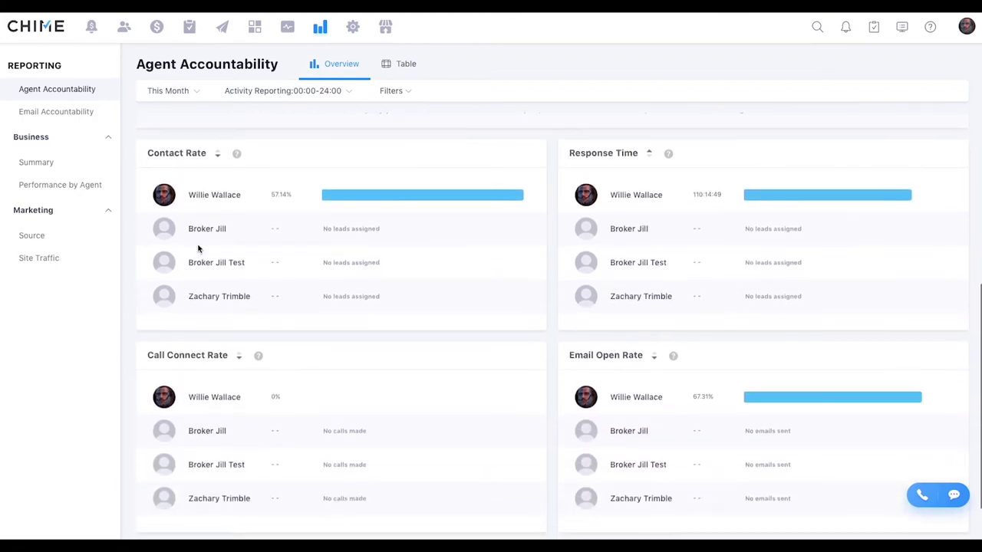
{"action": "scroll", "coordinate": [198, 248], "scroll_direction": "down", "scroll_amount": 2}
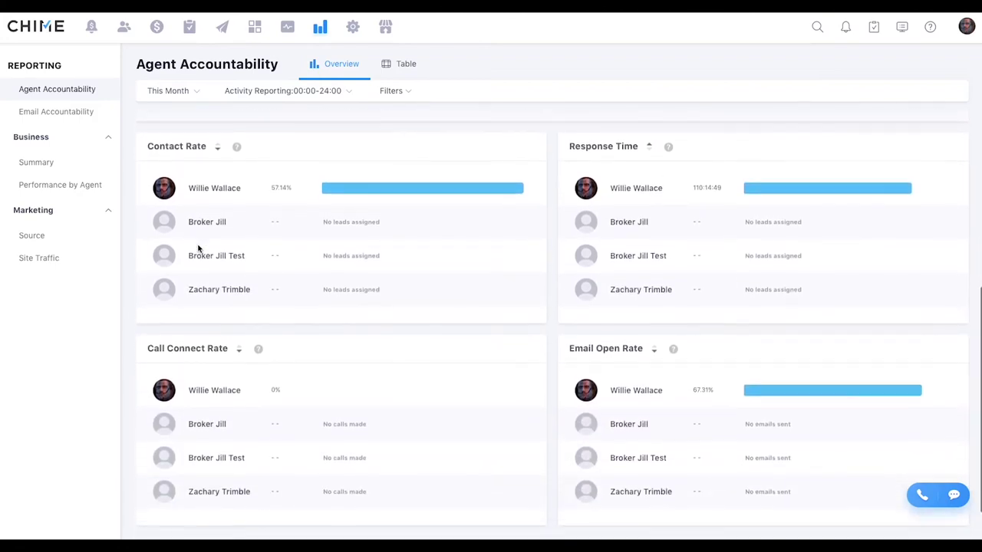
{"action": "scroll", "coordinate": [197, 247], "scroll_direction": "up", "scroll_amount": 10}
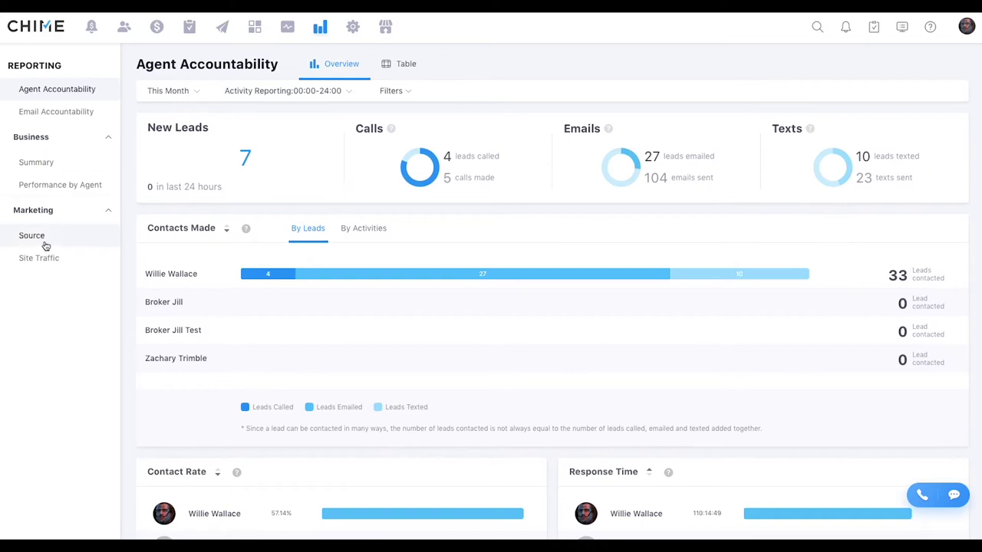
{"action": "left_click", "coordinate": [44, 168]}
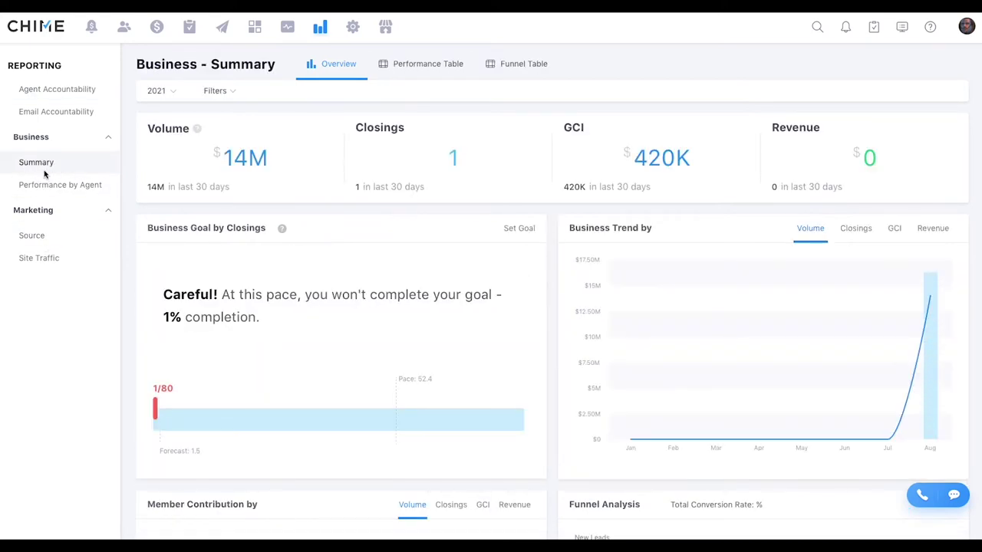
- Scroll the Business Summary report and check its year and filter options
{"action": "scroll", "coordinate": [338, 280], "scroll_direction": "down", "scroll_amount": 1}
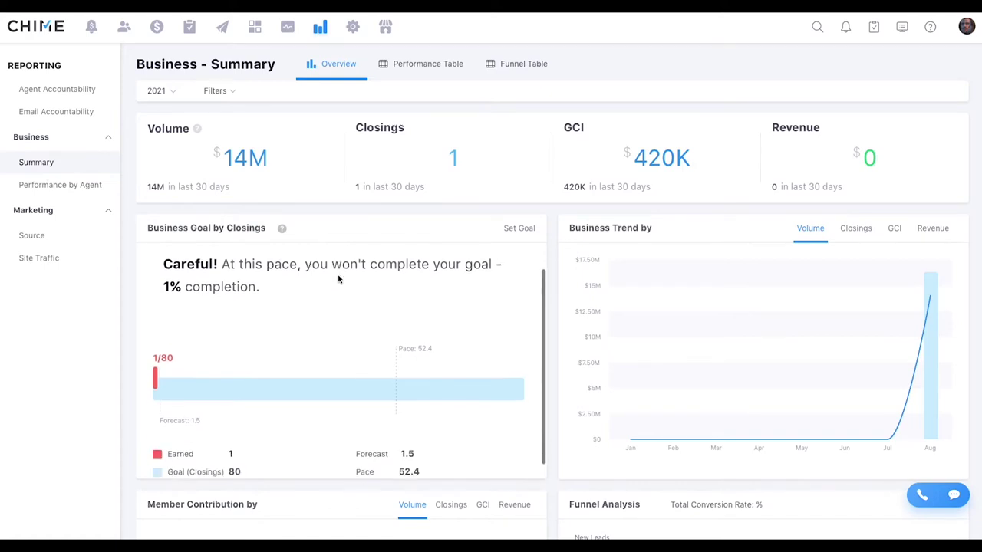
{"action": "scroll", "coordinate": [536, 394], "scroll_direction": "down", "scroll_amount": 2}
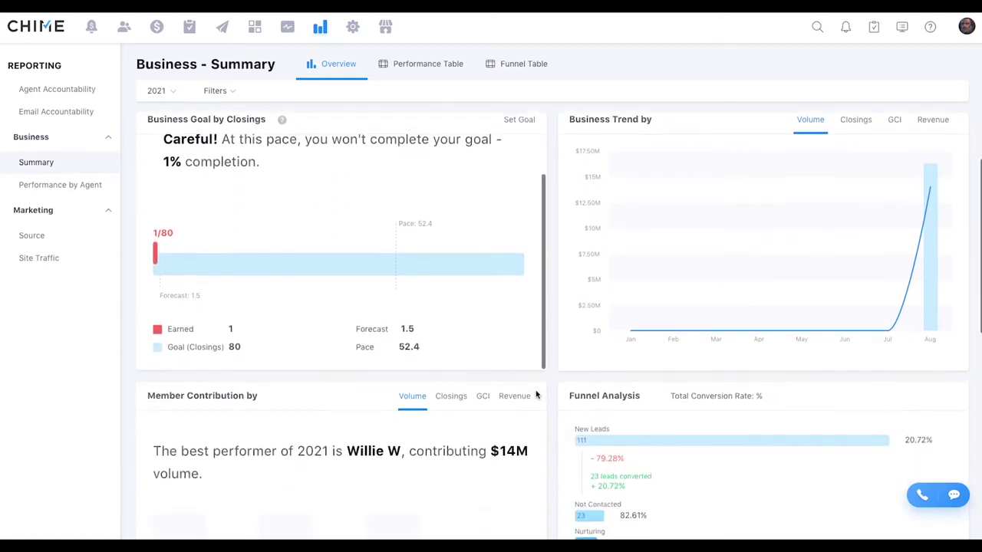
{"action": "scroll", "coordinate": [536, 394], "scroll_direction": "down", "scroll_amount": 5}
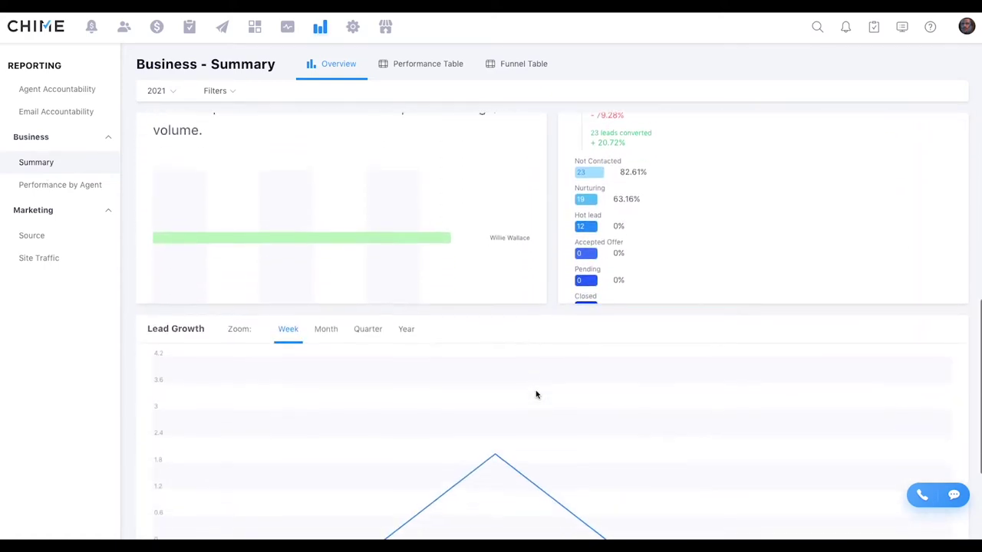
{"action": "scroll", "coordinate": [537, 394], "scroll_direction": "down", "scroll_amount": 3}
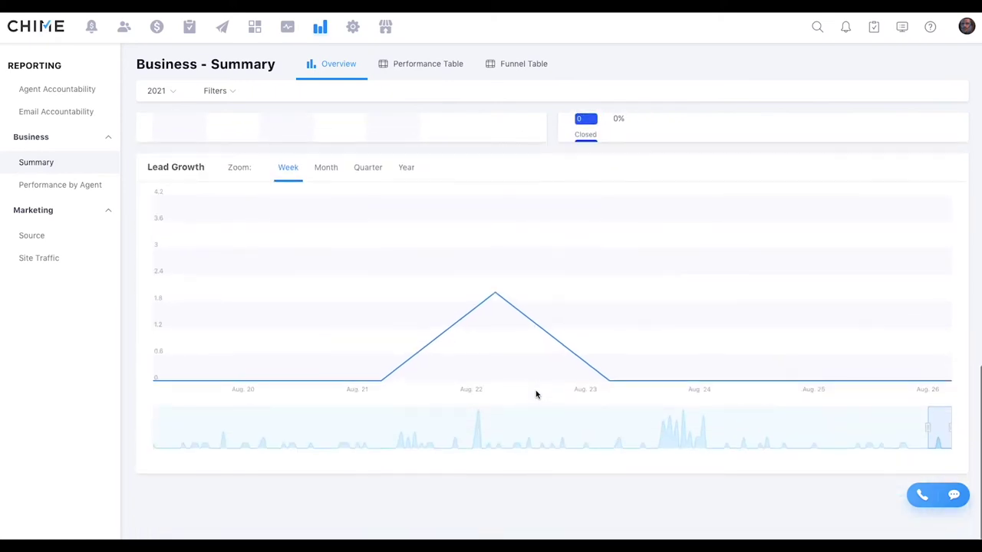
{"action": "scroll", "coordinate": [536, 394], "scroll_direction": "up", "scroll_amount": 7}
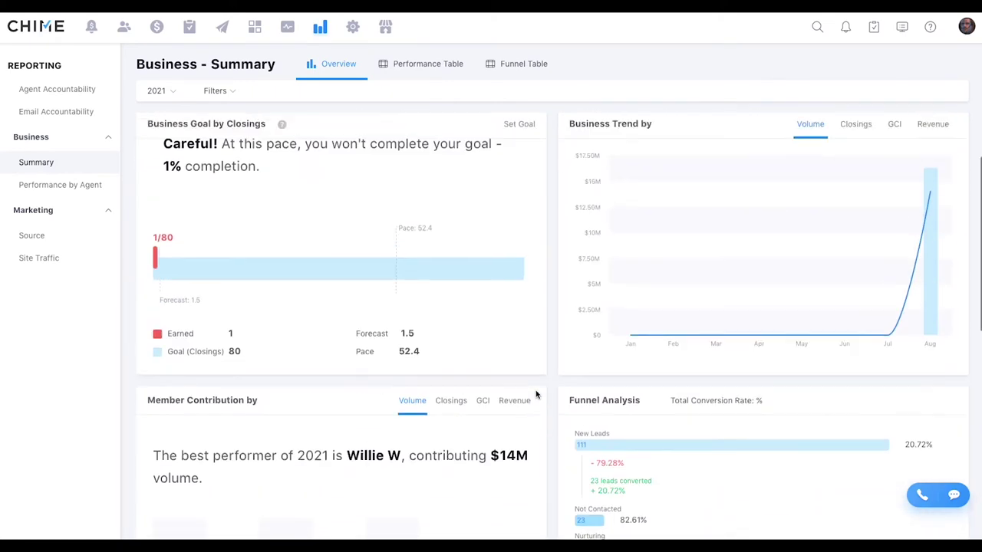
{"action": "scroll", "coordinate": [536, 390], "scroll_direction": "up", "scroll_amount": 2}
{"action": "scroll", "coordinate": [258, 290], "scroll_direction": "up", "scroll_amount": 1}
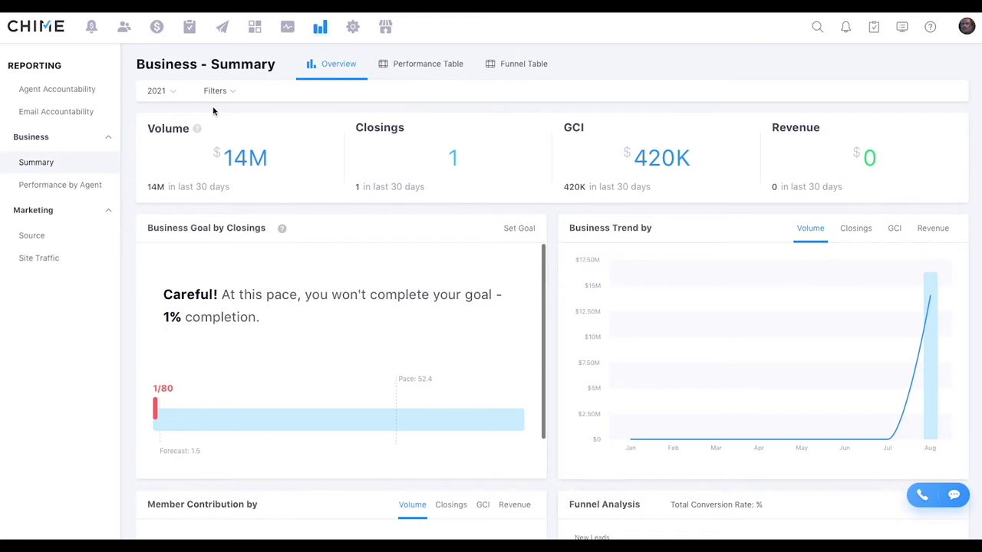
{"action": "left_click", "coordinate": [159, 93]}
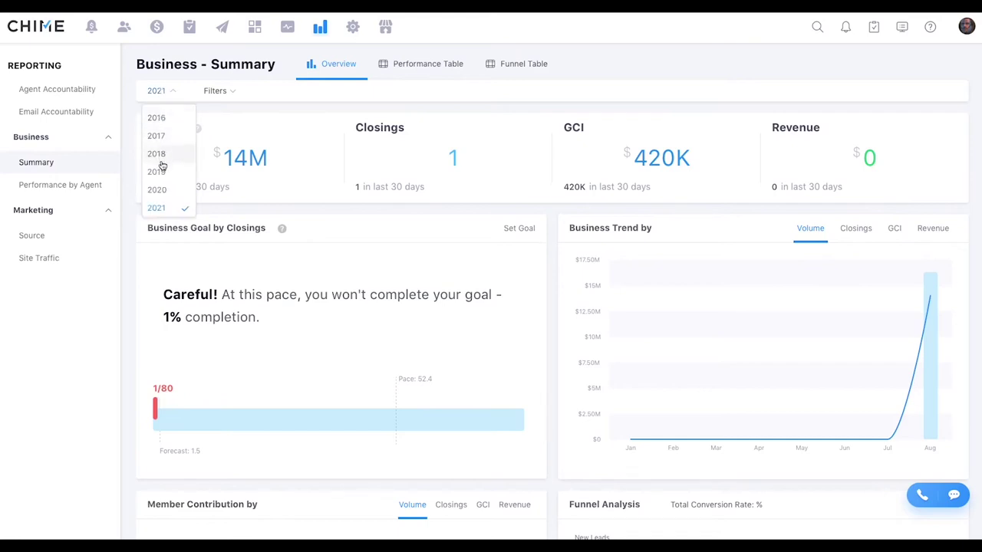
{"action": "scroll", "coordinate": [167, 142], "scroll_direction": "up", "scroll_amount": 3}
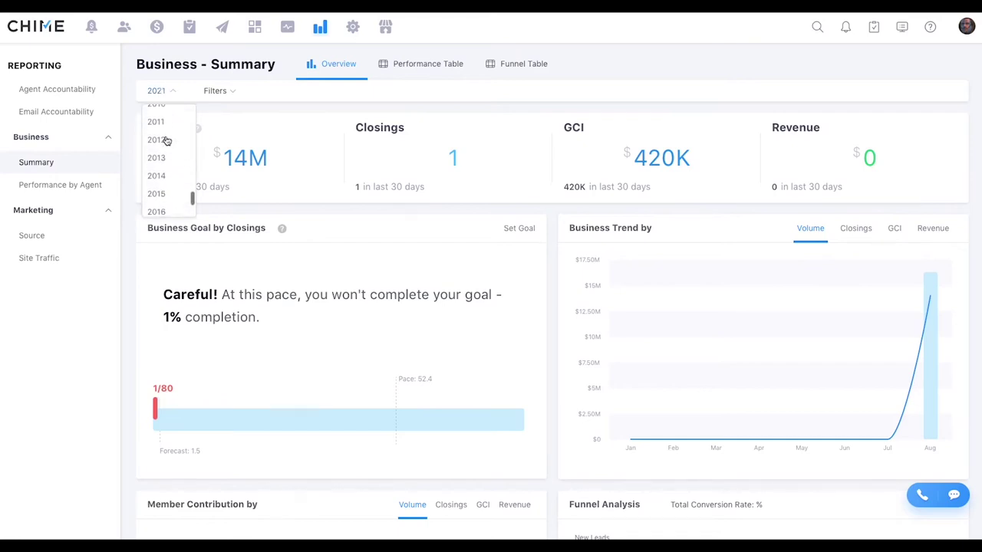
{"action": "left_click", "coordinate": [216, 91]}
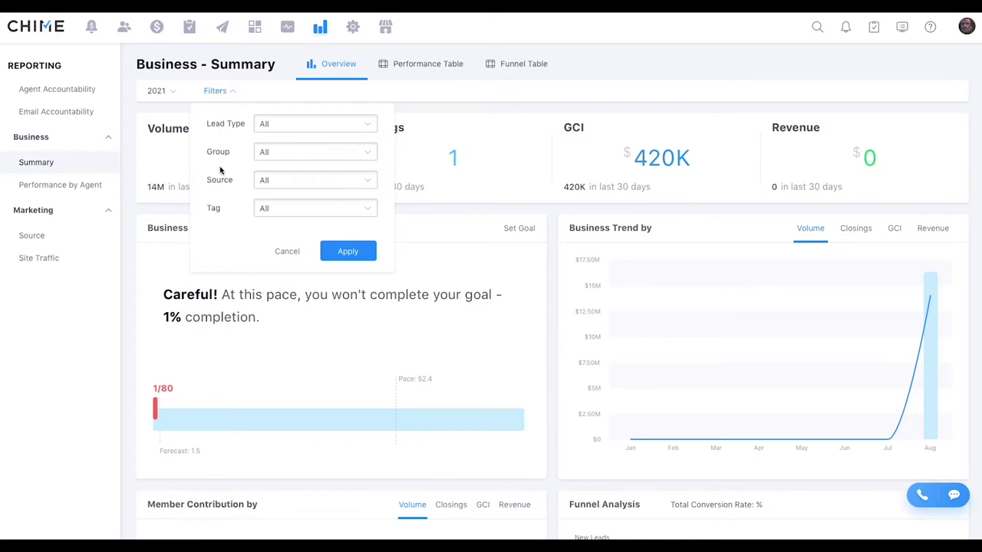
- Show Closings in the Performance by Agent trend, then open Email Accountability
{"action": "left_click", "coordinate": [73, 188]}
{"action": "scroll", "coordinate": [303, 234], "scroll_direction": "down", "scroll_amount": 5}
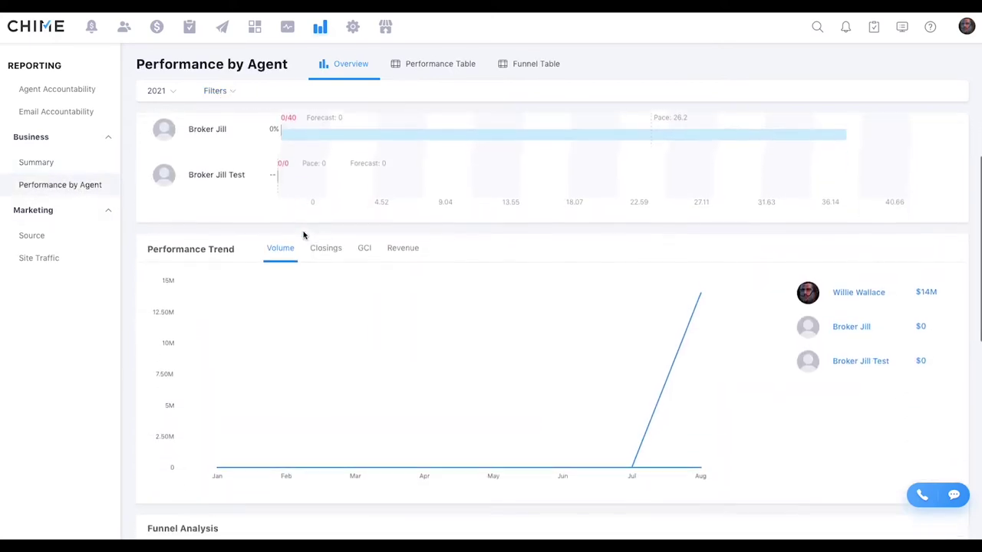
{"action": "left_click", "coordinate": [325, 184]}
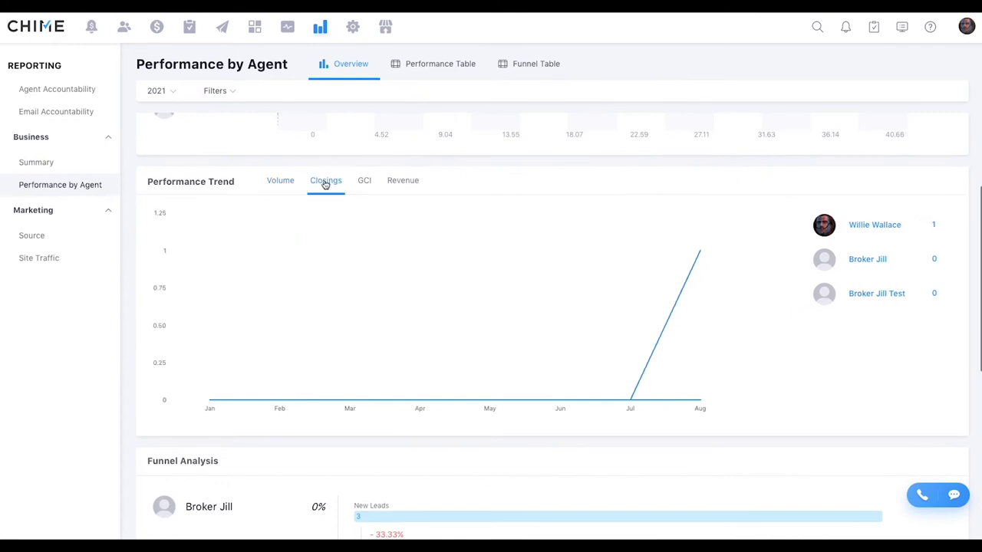
{"action": "scroll", "coordinate": [325, 184], "scroll_direction": "down", "scroll_amount": 9}
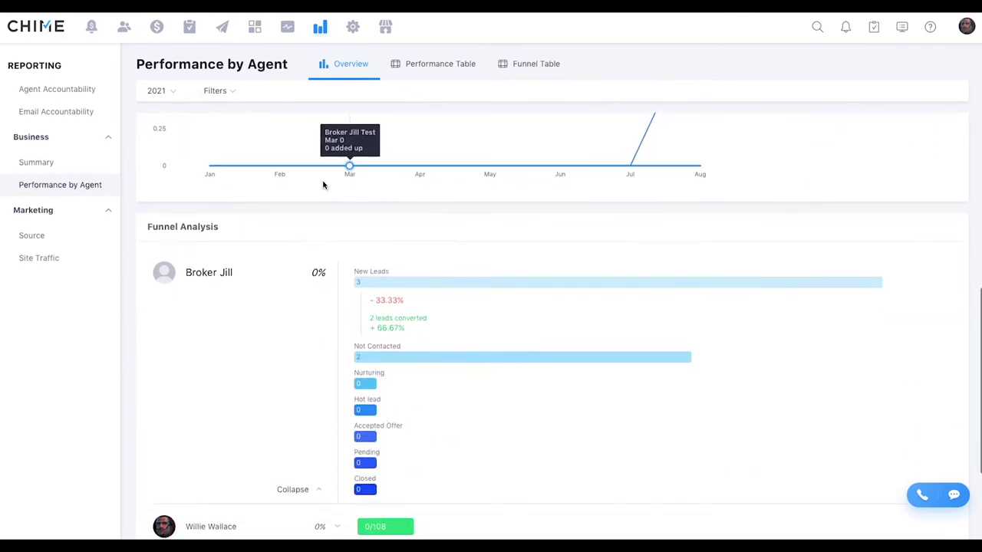
{"action": "scroll", "coordinate": [322, 187], "scroll_direction": "down", "scroll_amount": 2}
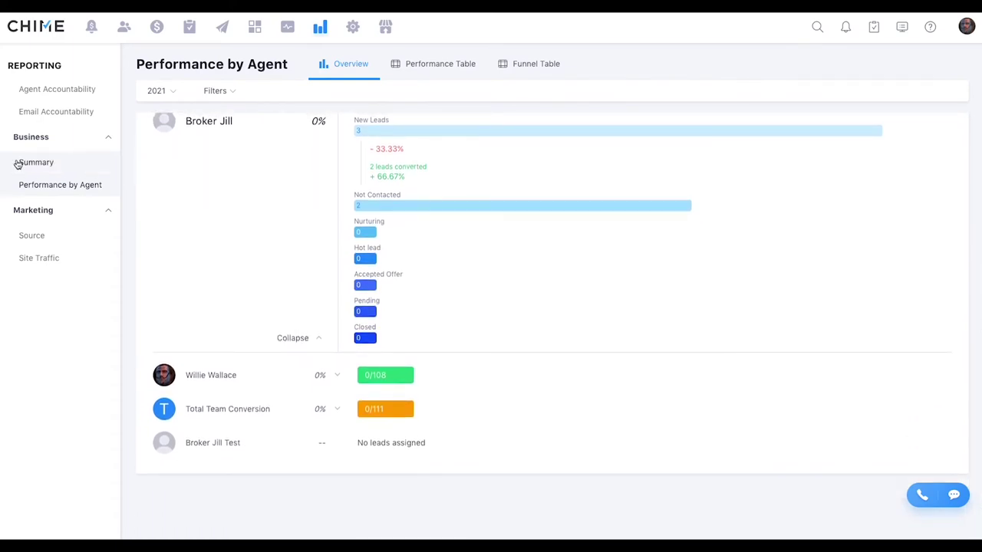
{"action": "left_click", "coordinate": [55, 112]}
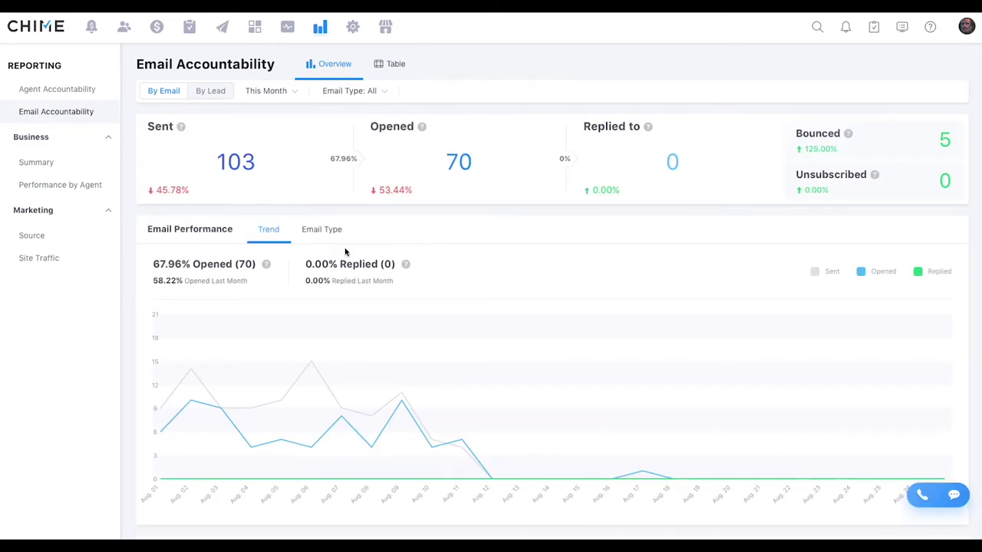
- Switch the Email Accountability report to By Lead and set the range to Last Month
{"action": "scroll", "coordinate": [345, 251], "scroll_direction": "down", "scroll_amount": 3}
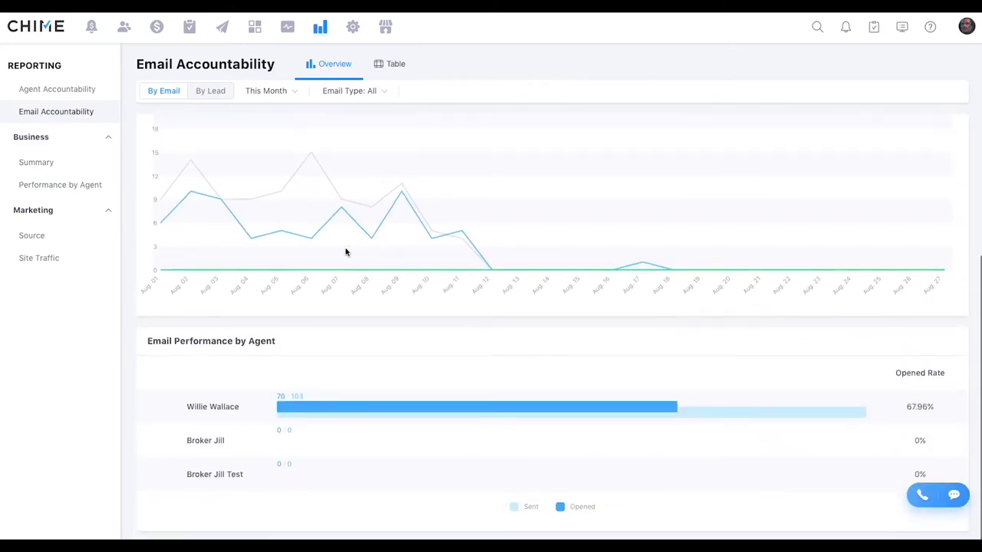
{"action": "scroll", "coordinate": [345, 252], "scroll_direction": "up", "scroll_amount": 3}
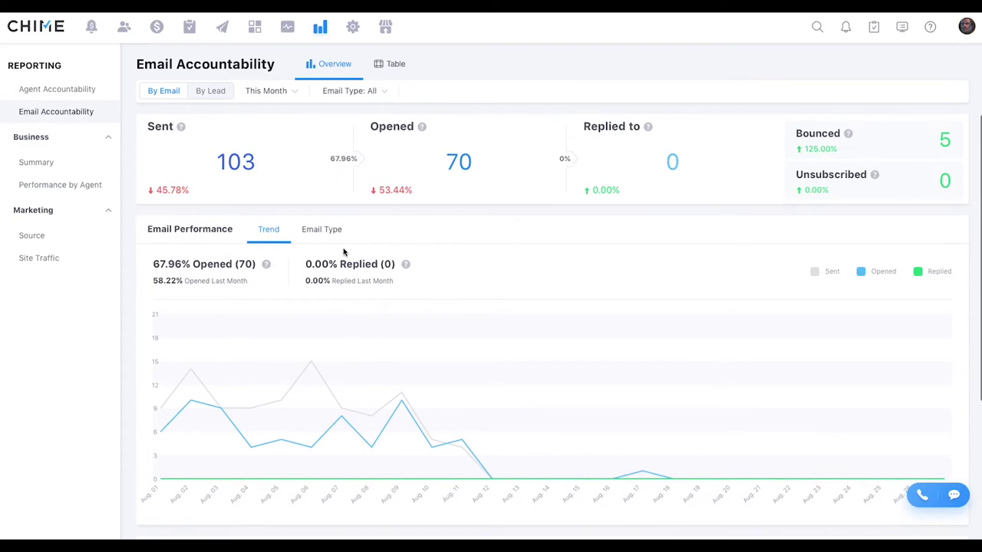
{"action": "left_click", "coordinate": [216, 92]}
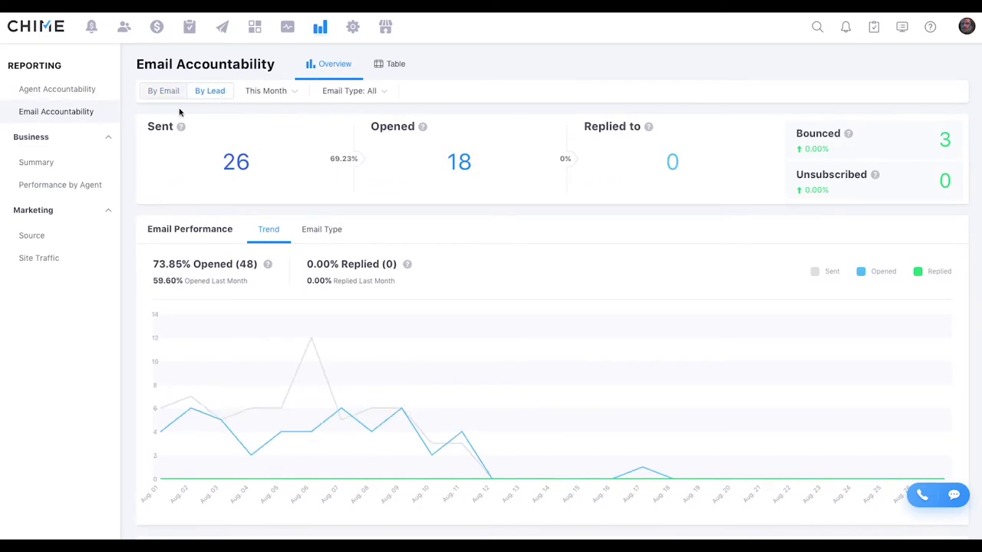
{"action": "left_click", "coordinate": [277, 95]}
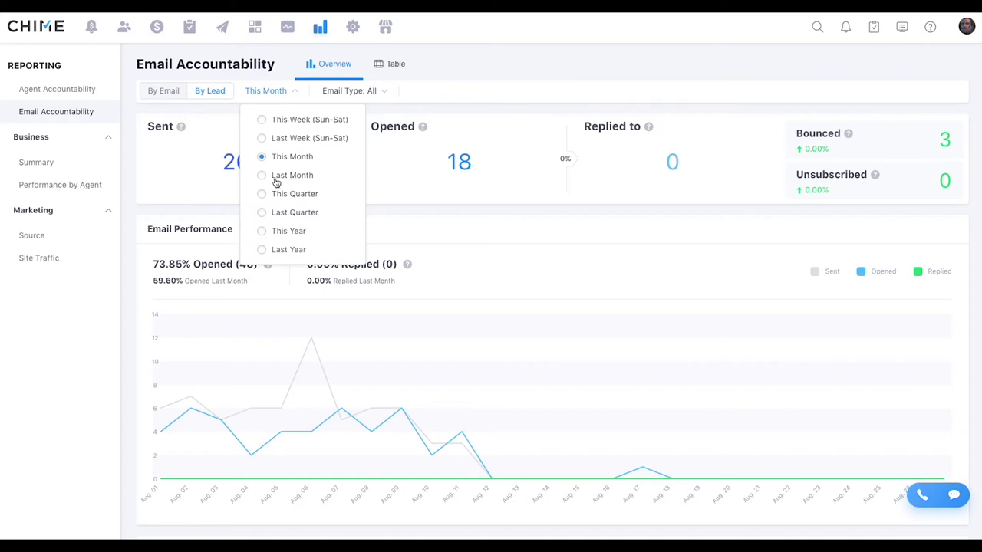
{"action": "left_click", "coordinate": [276, 181]}
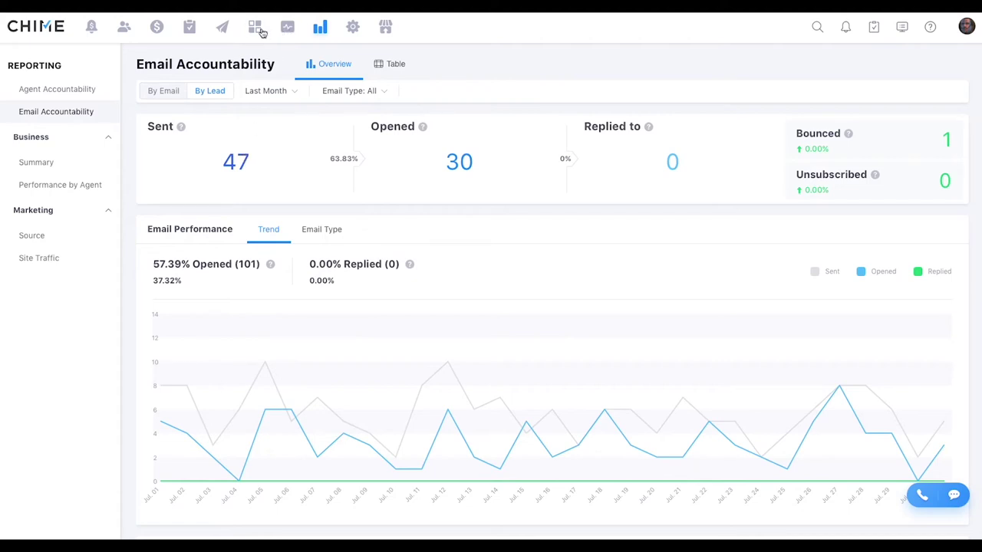
- Open the Activities timeline, then the website builder
{"action": "left_click", "coordinate": [287, 27]}
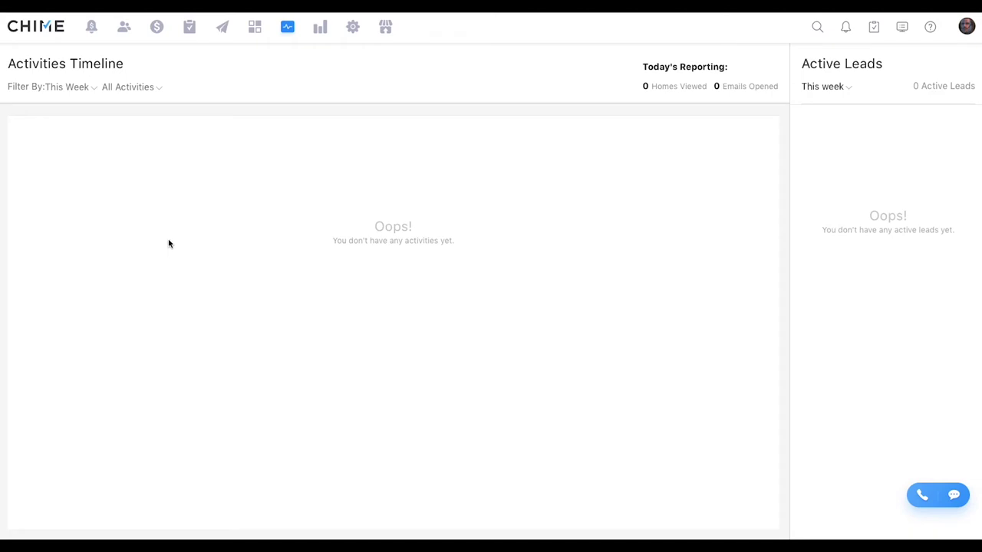
{"action": "left_click", "coordinate": [255, 29]}
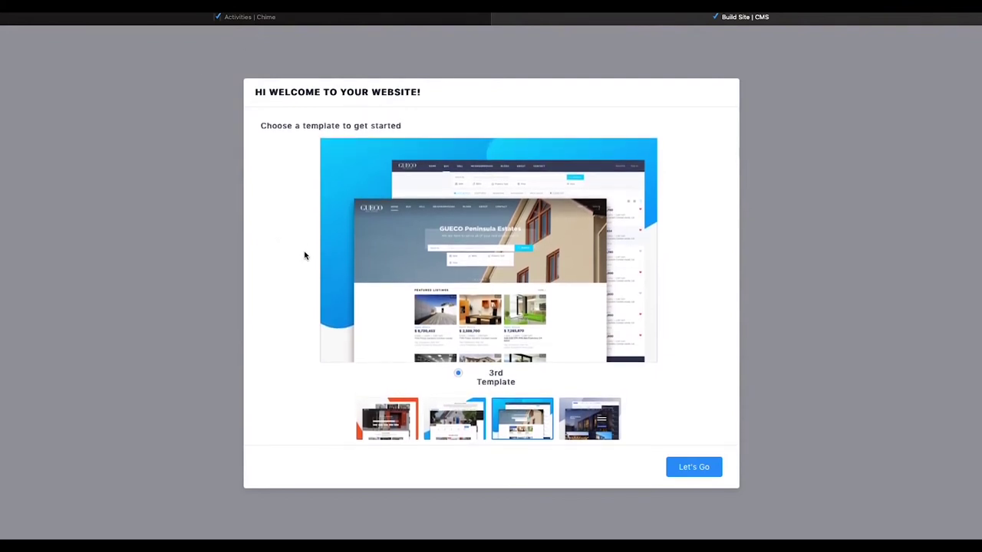
- Return to the Activities | Chime browser tab
{"action": "left_click", "coordinate": [273, 17]}
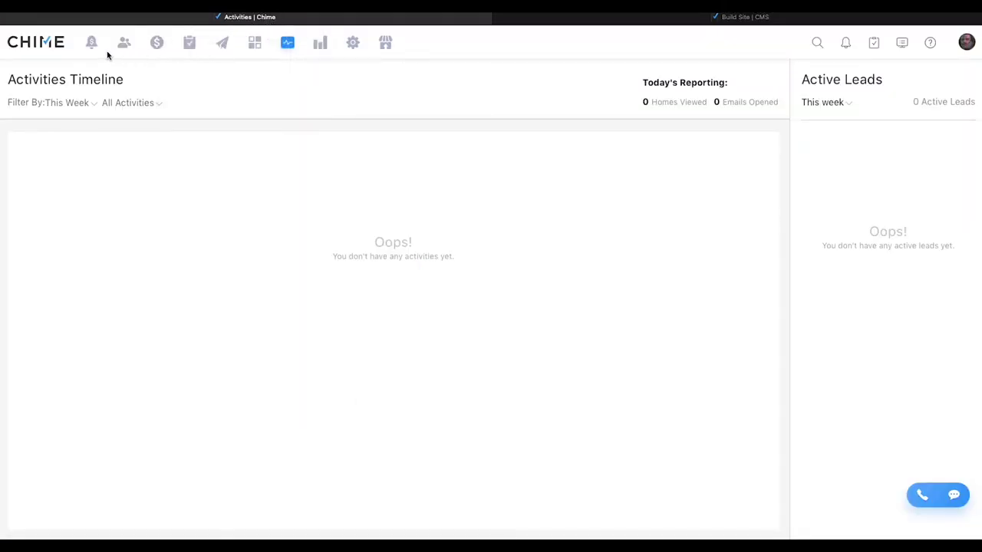
- Return to the team dashboard, view the User - Profile settings, then open the Marketplace
{"action": "left_click", "coordinate": [48, 47]}
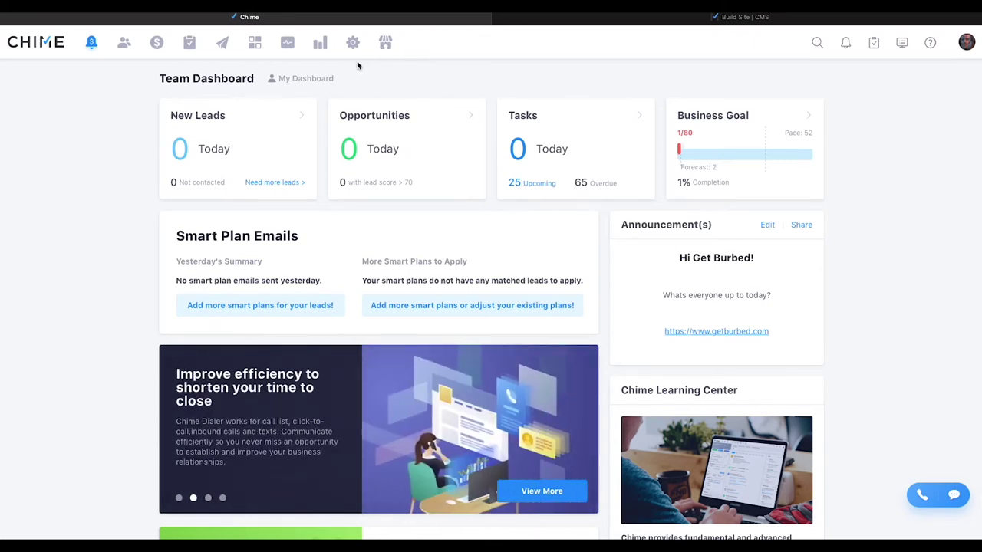
{"action": "left_click", "coordinate": [353, 44]}
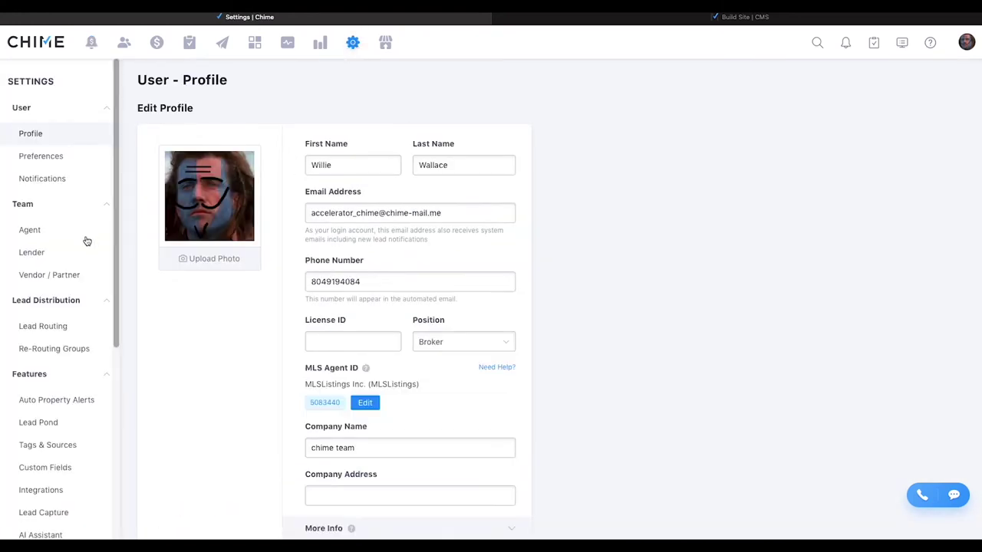
{"action": "scroll", "coordinate": [73, 191], "scroll_direction": "down", "scroll_amount": 4}
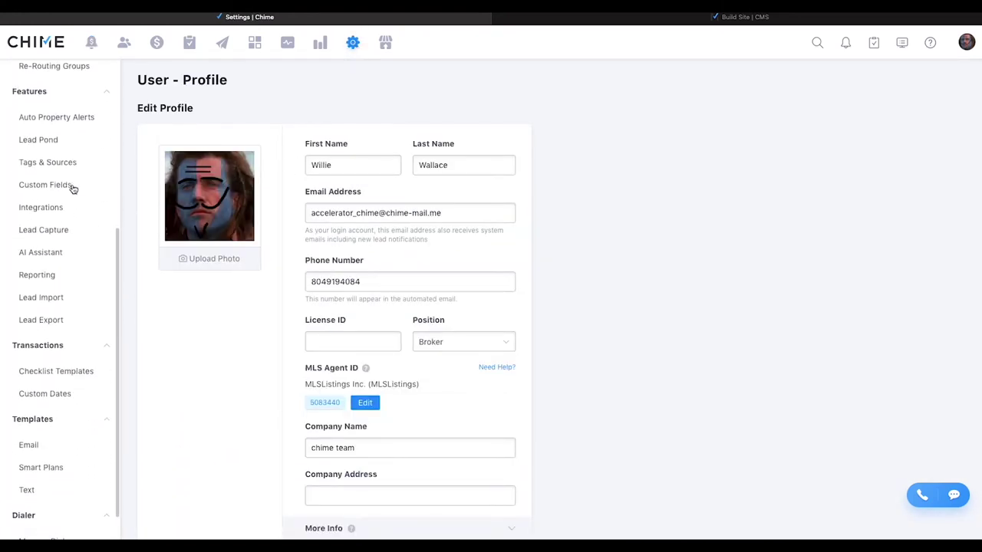
{"action": "scroll", "coordinate": [74, 191], "scroll_direction": "up", "scroll_amount": 4}
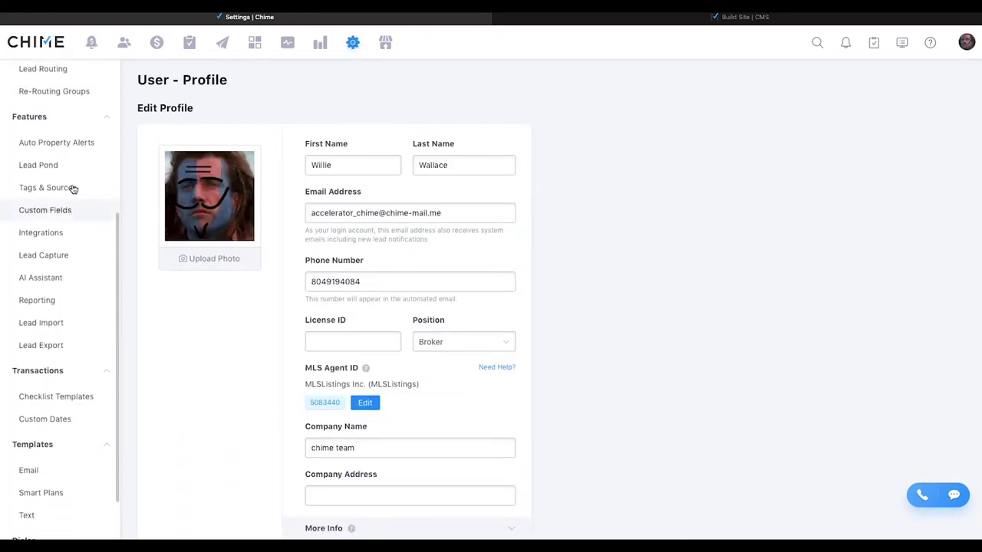
{"action": "left_click", "coordinate": [385, 44]}
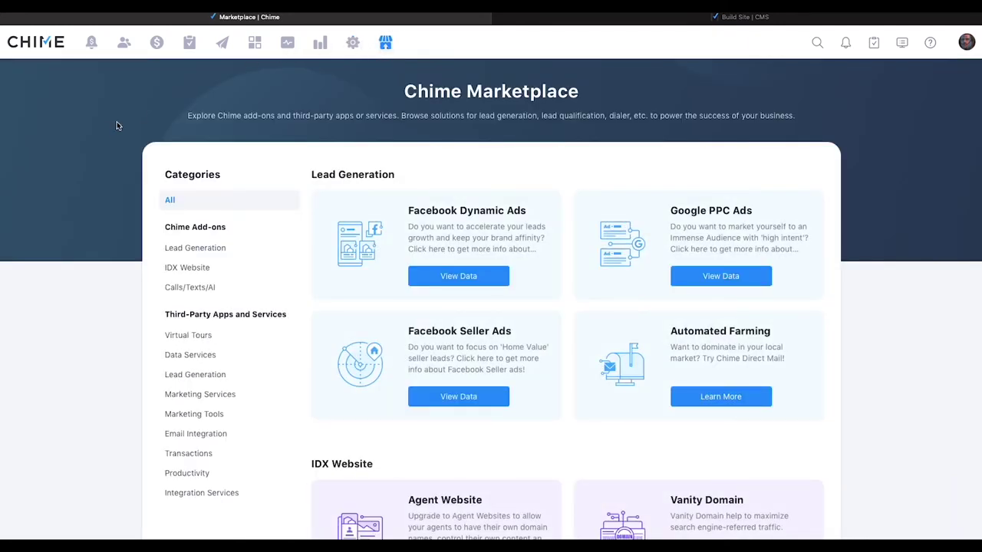
- Filter Chime Add-ons by Lead Generation, IDX Website and Calls/Texts/AI, then show All listings
{"action": "scroll", "coordinate": [105, 132], "scroll_direction": "down", "scroll_amount": 1}
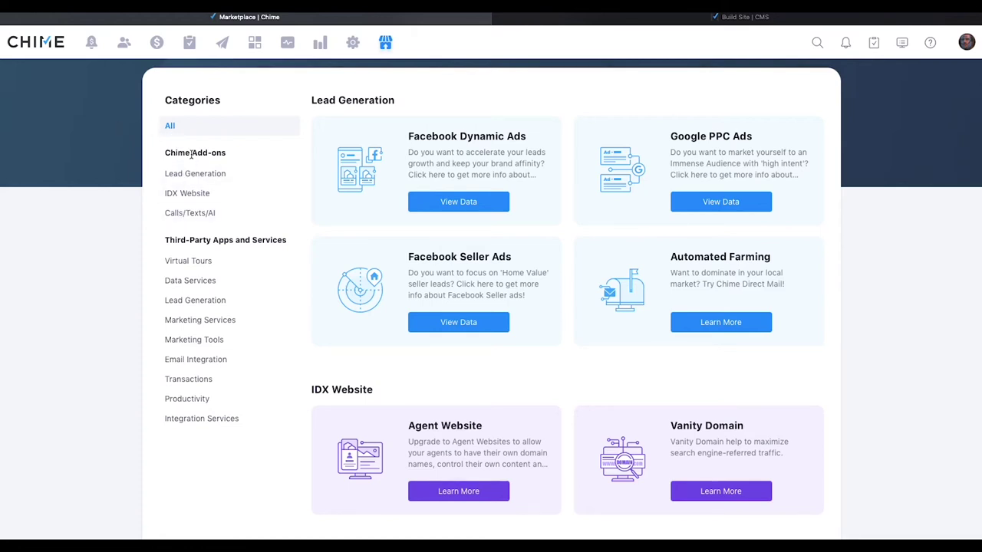
{"action": "left_click_drag", "start_coordinate": [168, 153], "coordinate": [233, 152]}
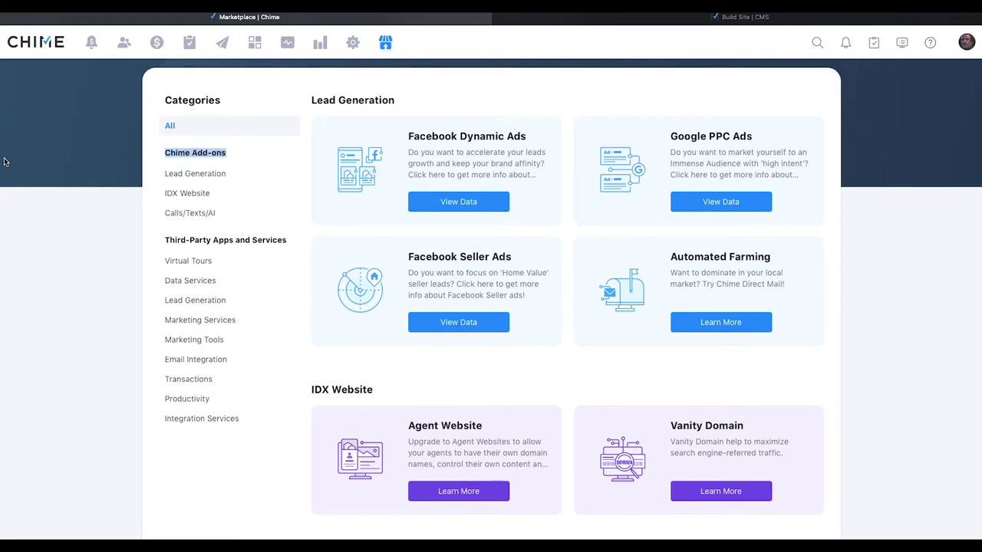
{"action": "left_click", "coordinate": [208, 174]}
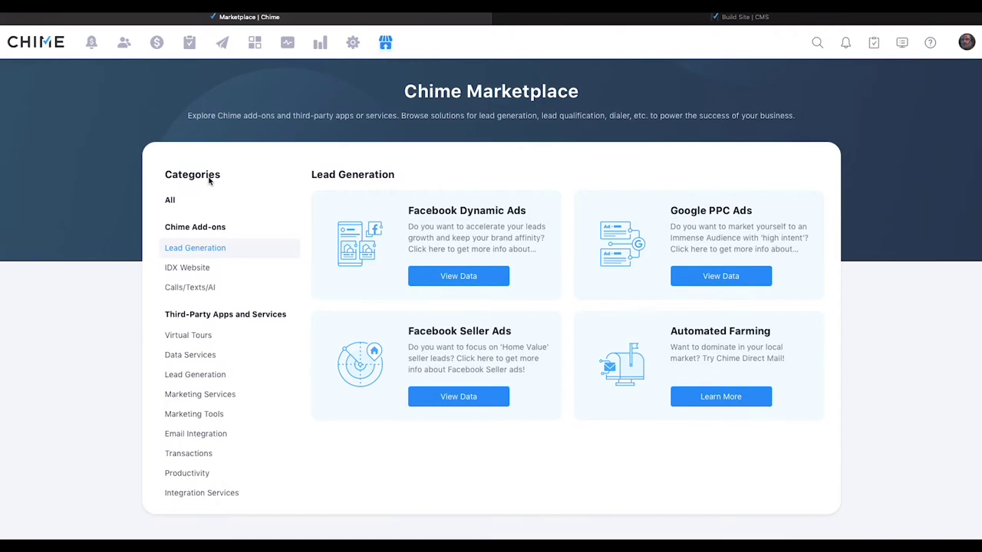
{"action": "left_click", "coordinate": [212, 270]}
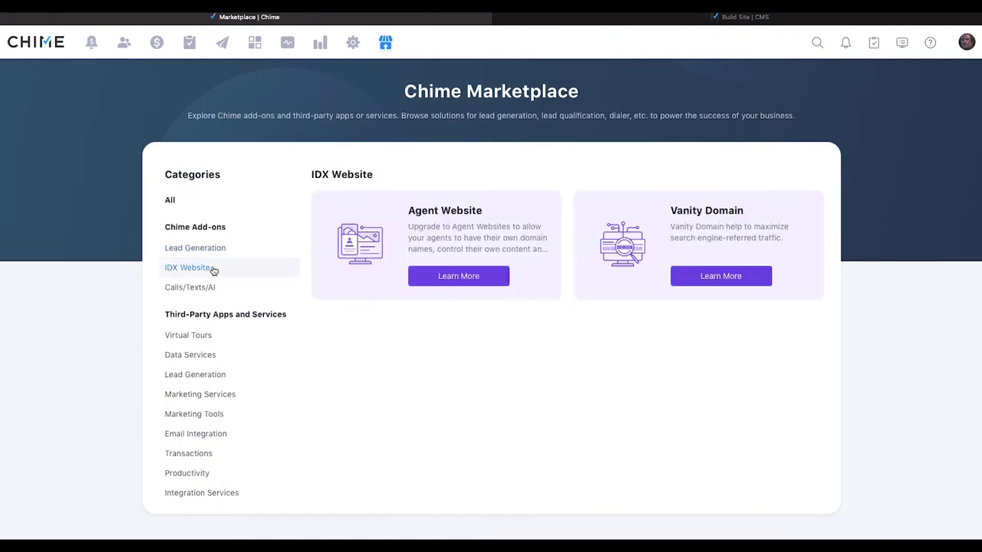
{"action": "left_click", "coordinate": [193, 288]}
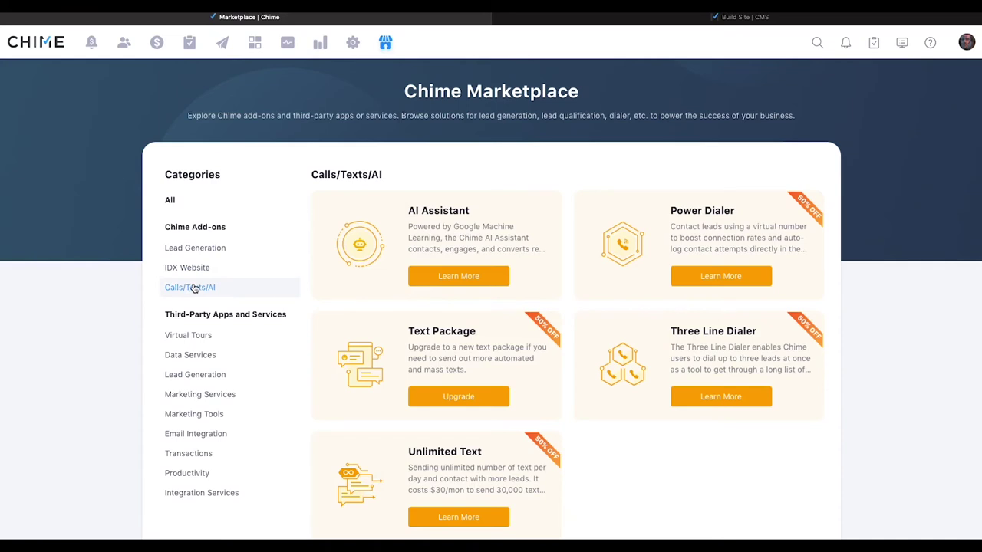
{"action": "scroll", "coordinate": [194, 288], "scroll_direction": "down", "scroll_amount": 1}
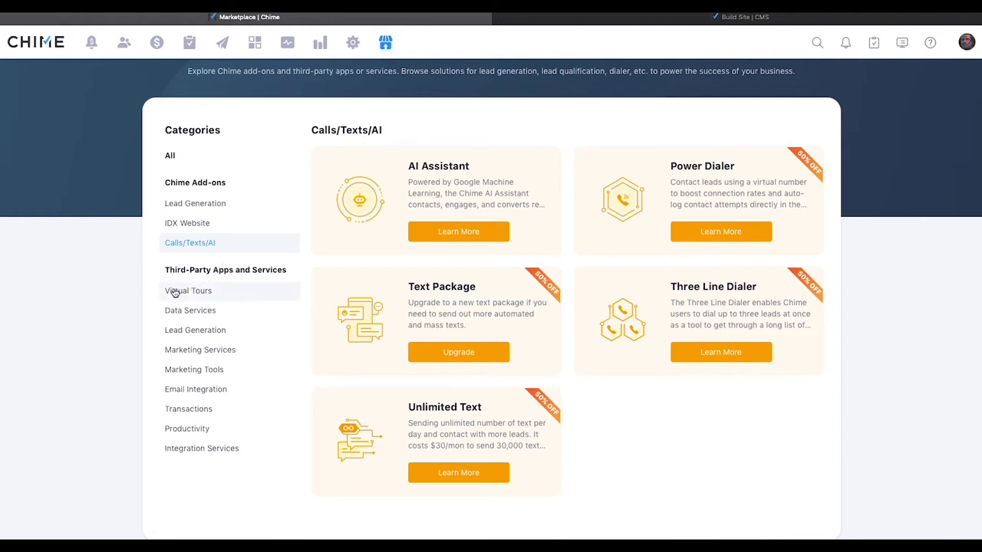
{"action": "left_click", "coordinate": [172, 158]}
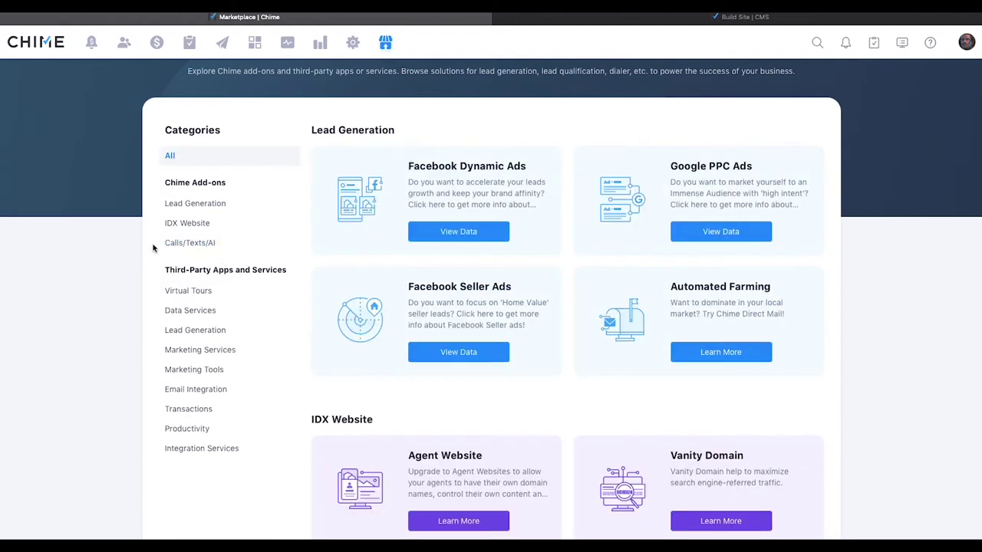
{"action": "scroll", "coordinate": [456, 339], "scroll_direction": "down", "scroll_amount": 8}
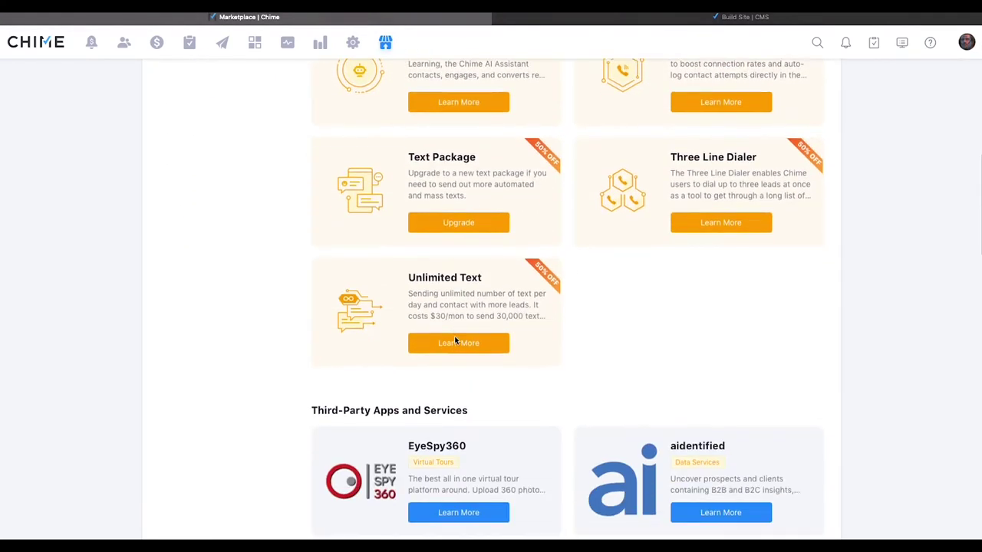
{"action": "scroll", "coordinate": [455, 341], "scroll_direction": "down", "scroll_amount": 5}
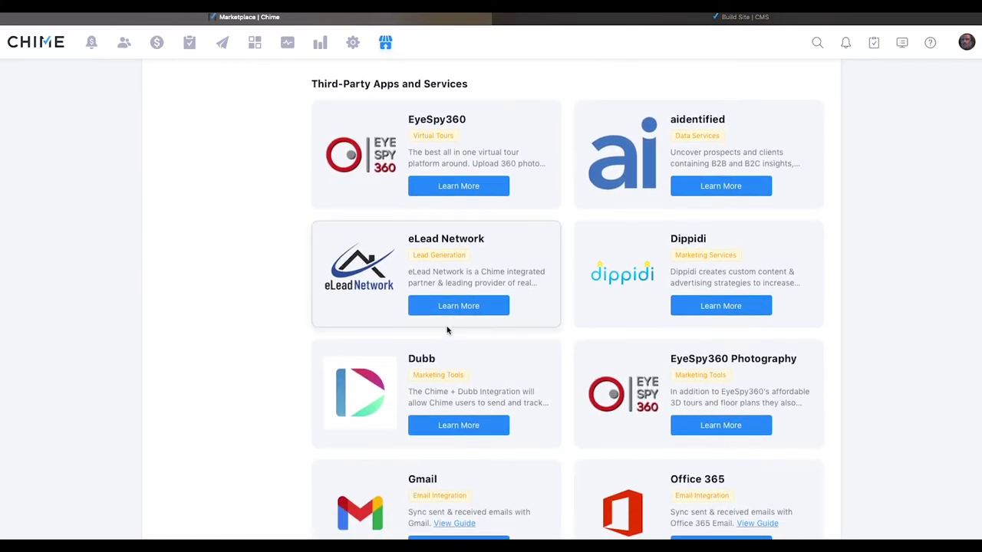
{"action": "scroll", "coordinate": [279, 305], "scroll_direction": "down", "scroll_amount": 3}
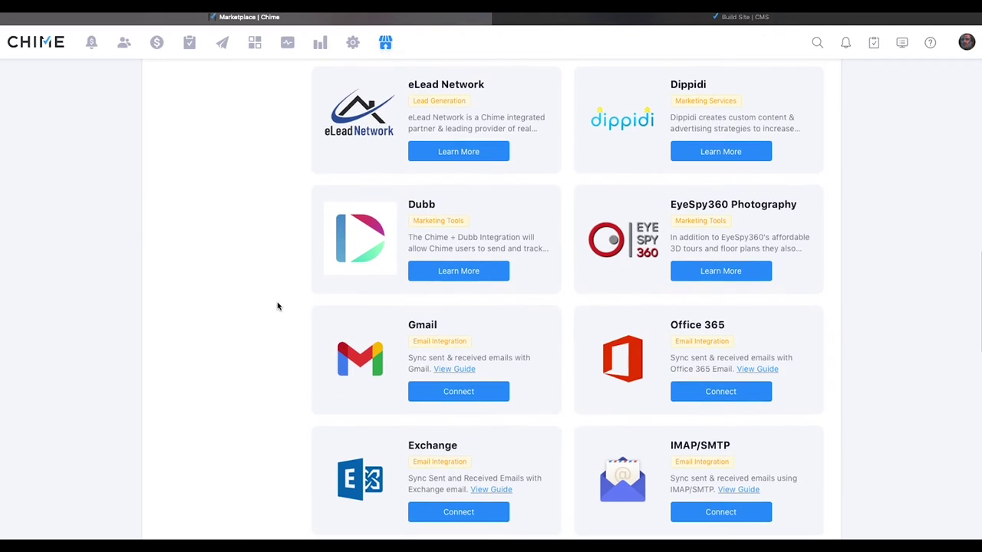
{"action": "scroll", "coordinate": [278, 306], "scroll_direction": "down", "scroll_amount": 4}
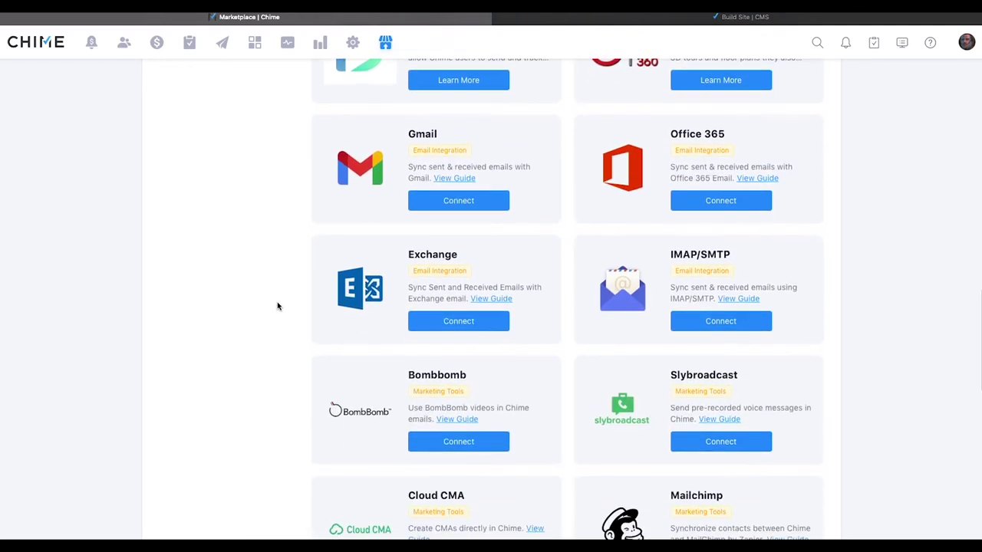
{"action": "scroll", "coordinate": [278, 306], "scroll_direction": "down", "scroll_amount": 5}
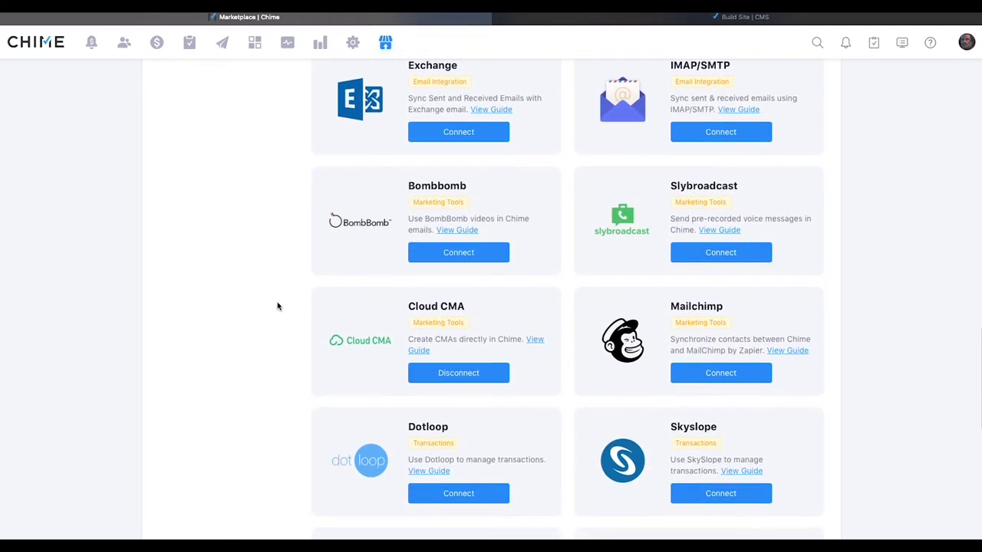
{"action": "scroll", "coordinate": [278, 306], "scroll_direction": "down", "scroll_amount": 4}
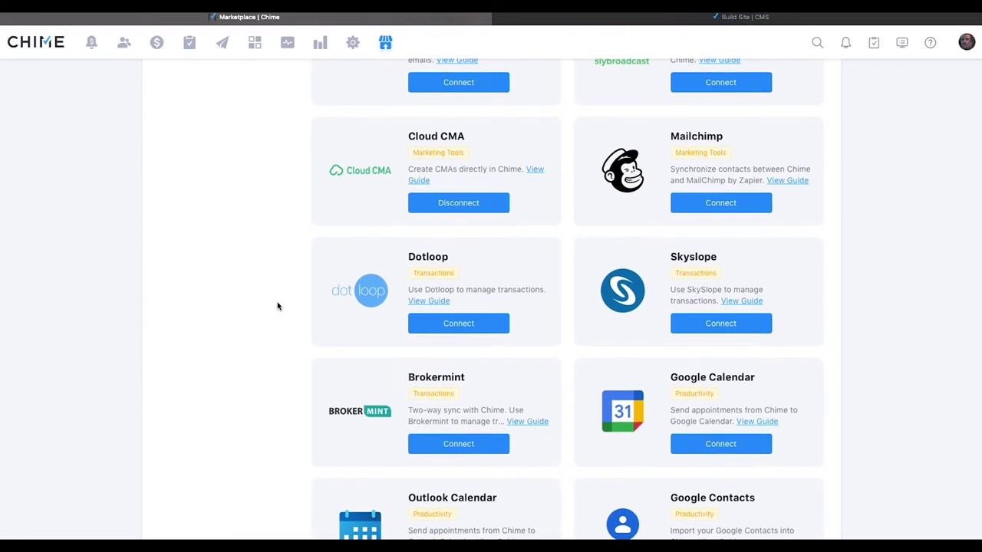
{"action": "scroll", "coordinate": [278, 306], "scroll_direction": "down", "scroll_amount": 4}
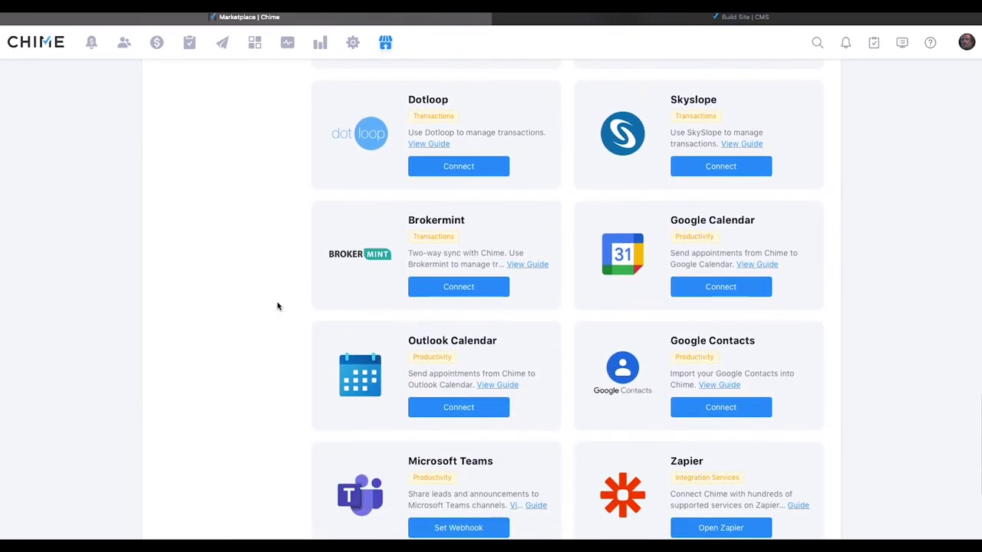
{"action": "scroll", "coordinate": [277, 306], "scroll_direction": "down", "scroll_amount": 5}
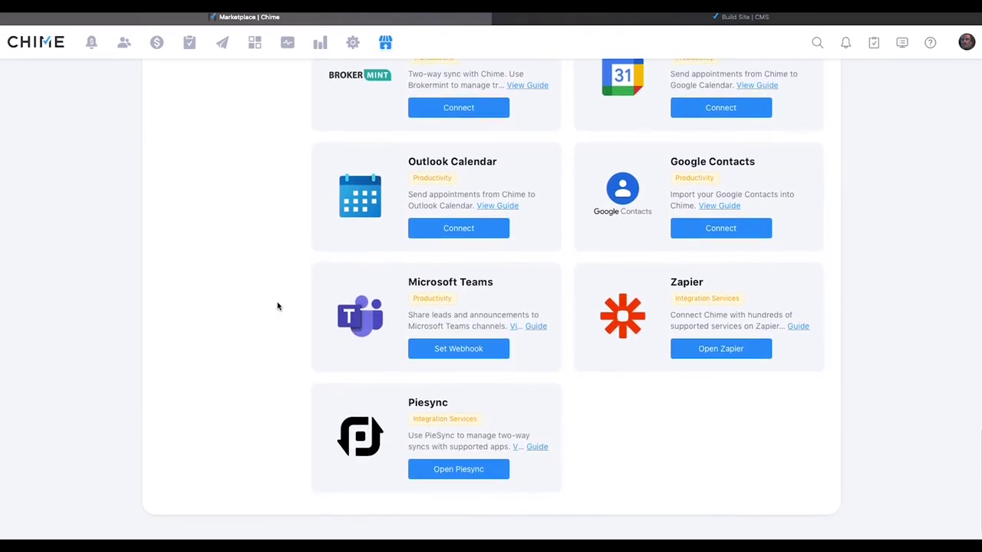
{"action": "scroll", "coordinate": [278, 306], "scroll_direction": "down", "scroll_amount": 1}
{"action": "scroll", "coordinate": [278, 306], "scroll_direction": "up", "scroll_amount": 14}
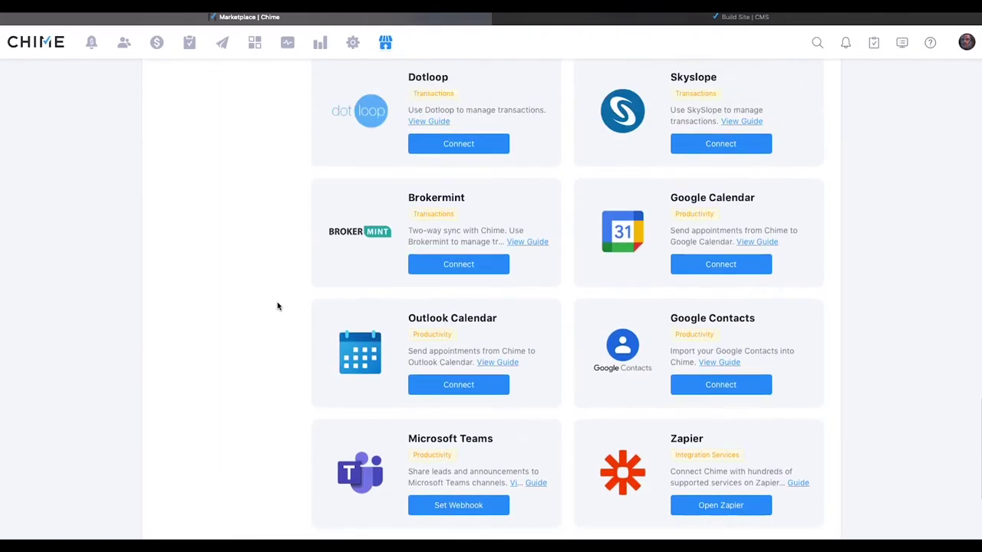
{"action": "scroll", "coordinate": [278, 306], "scroll_direction": "up", "scroll_amount": 10}
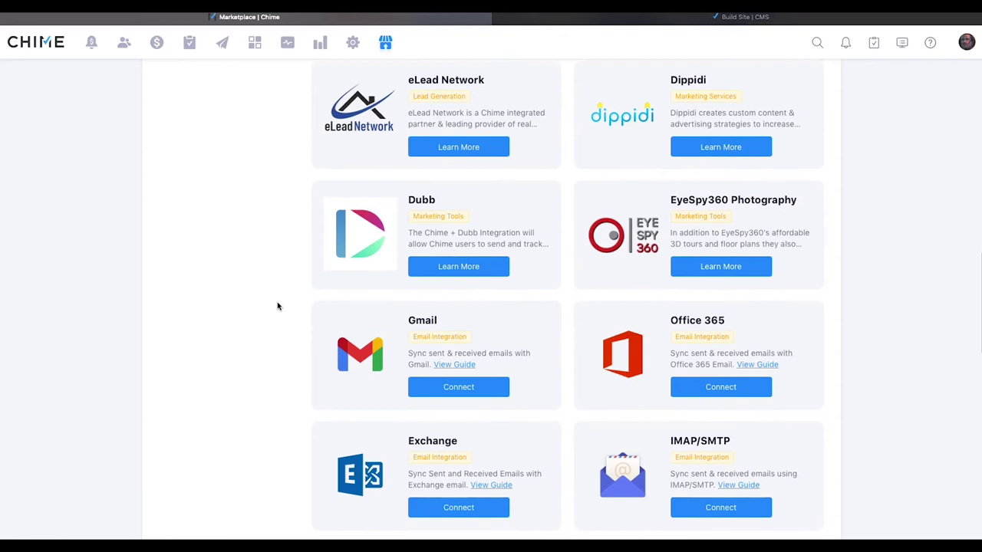
{"action": "scroll", "coordinate": [277, 306], "scroll_direction": "up", "scroll_amount": 6}
{"action": "scroll", "coordinate": [278, 306], "scroll_direction": "up", "scroll_amount": 6}
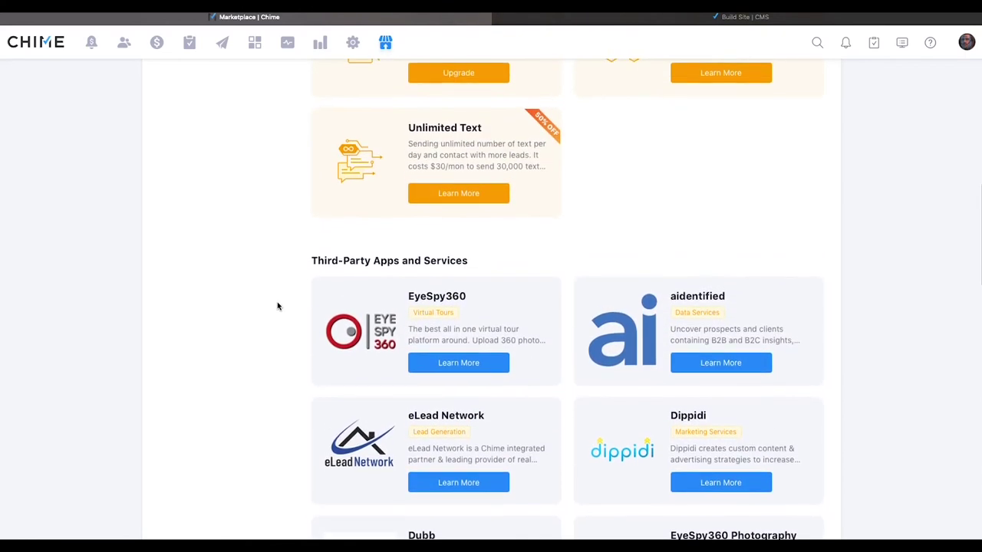
{"action": "scroll", "coordinate": [277, 306], "scroll_direction": "up", "scroll_amount": 4}
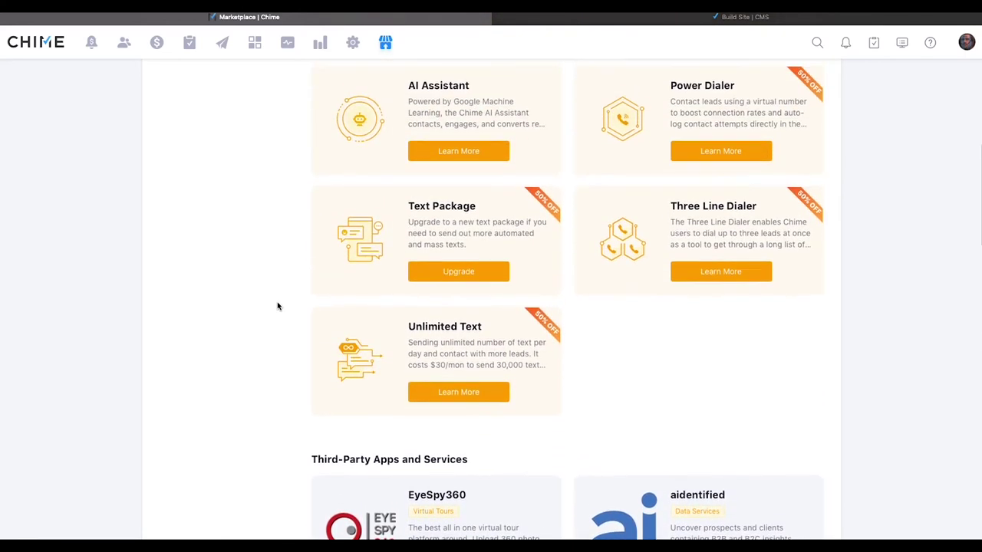
{"action": "scroll", "coordinate": [278, 307], "scroll_direction": "up", "scroll_amount": 9}
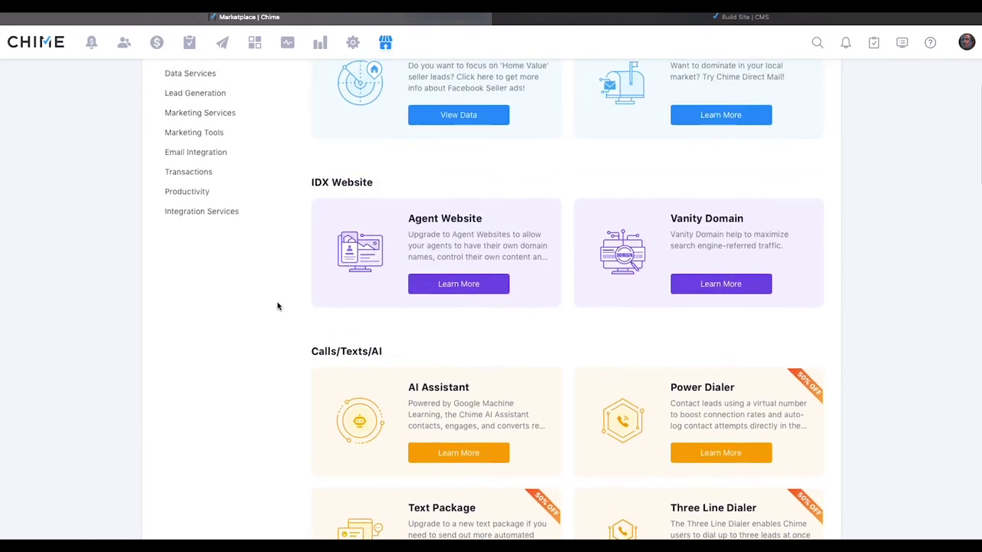
{"action": "scroll", "coordinate": [278, 306], "scroll_direction": "up", "scroll_amount": 4}
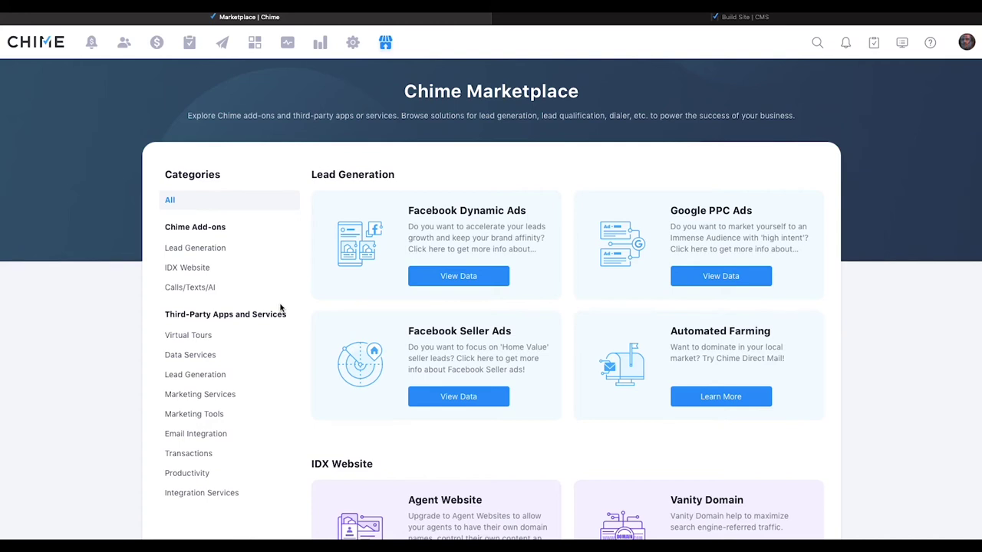
{"action": "scroll", "coordinate": [281, 308], "scroll_direction": "down", "scroll_amount": 3}
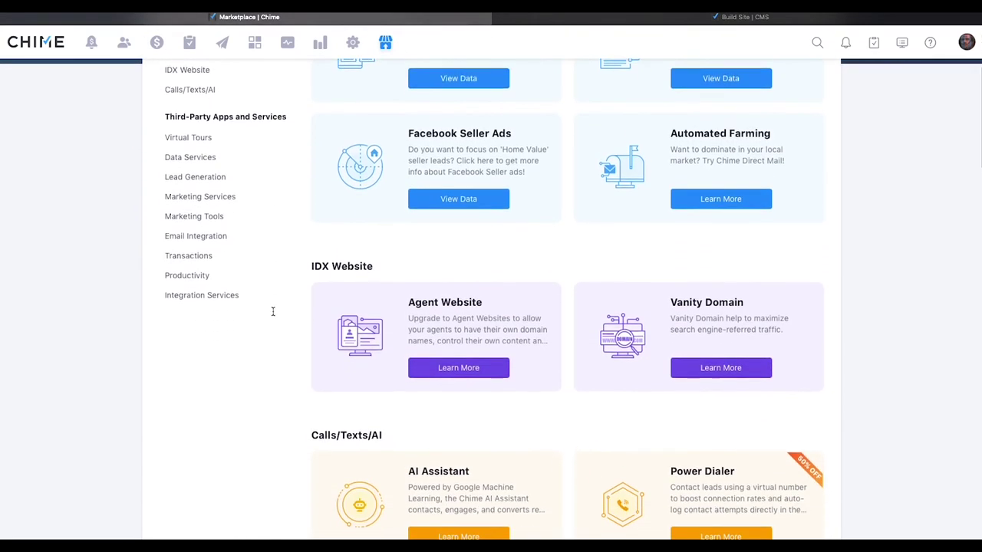
{"action": "scroll", "coordinate": [273, 316], "scroll_direction": "down", "scroll_amount": 3}
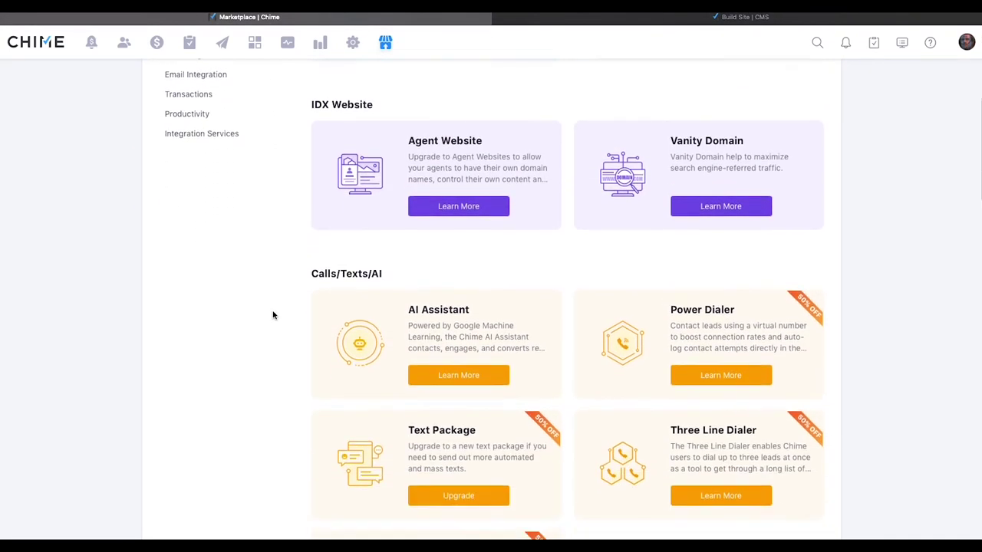
{"action": "scroll", "coordinate": [273, 315], "scroll_direction": "down", "scroll_amount": 3}
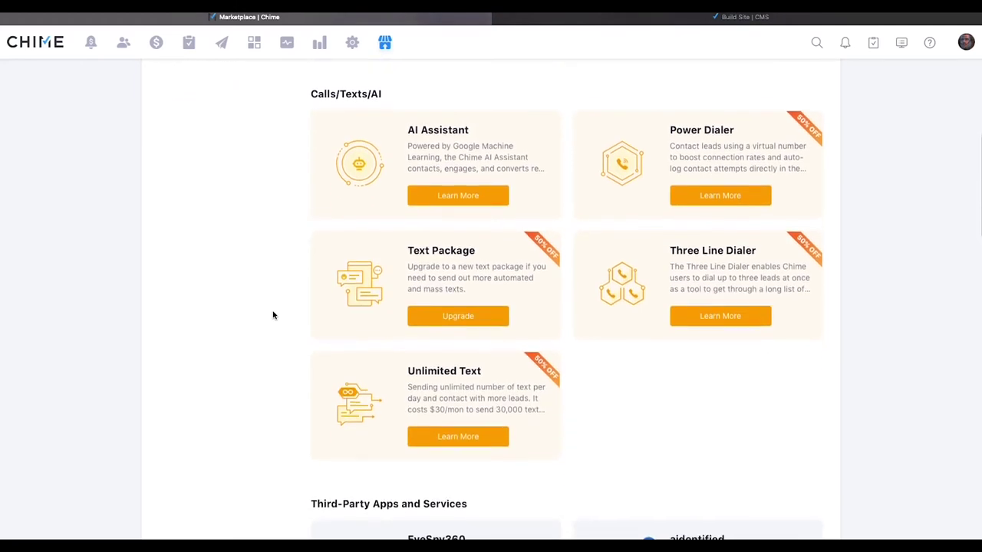
{"action": "scroll", "coordinate": [274, 316], "scroll_direction": "down", "scroll_amount": 3}
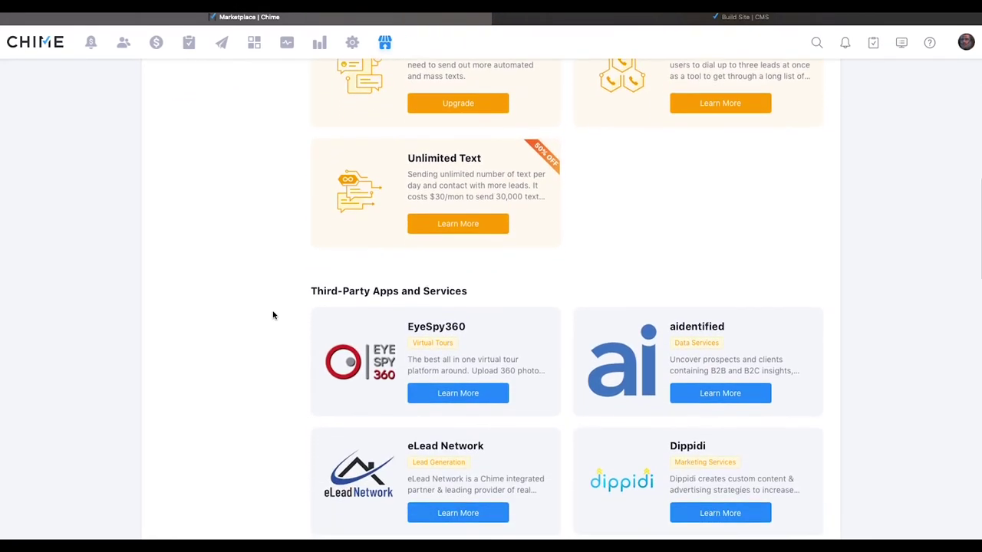
{"action": "scroll", "coordinate": [273, 316], "scroll_direction": "down", "scroll_amount": 3}
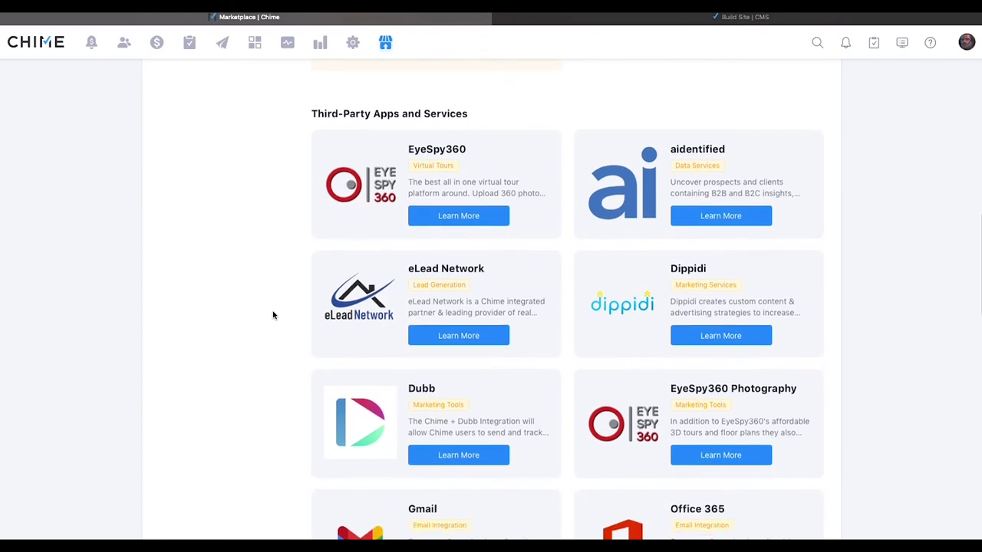
{"action": "scroll", "coordinate": [273, 315], "scroll_direction": "up", "scroll_amount": 12}
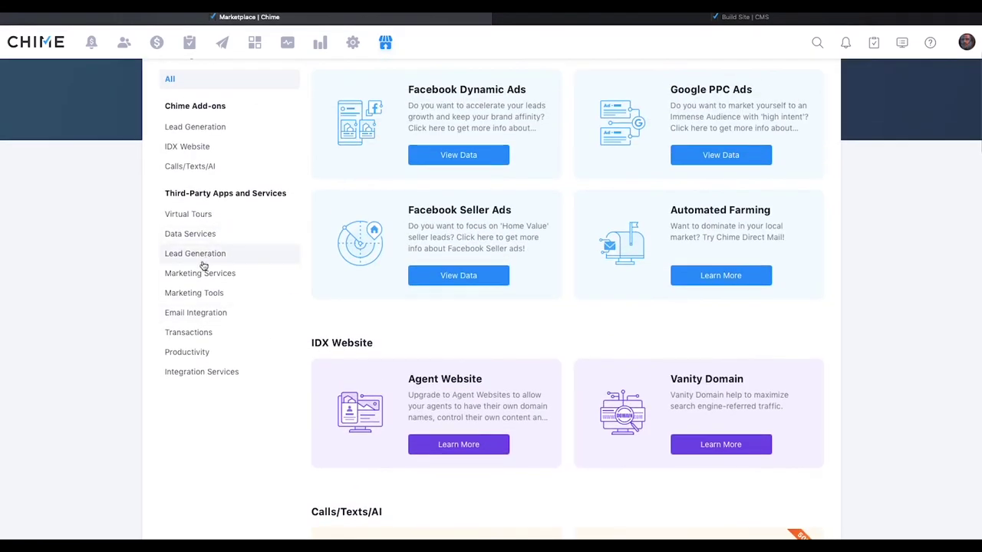
- Step through Data Services, Marketing Services, Marketing Tools, Email Integration, Transactions, Productivity and Integration Services
{"action": "left_click", "coordinate": [213, 232]}
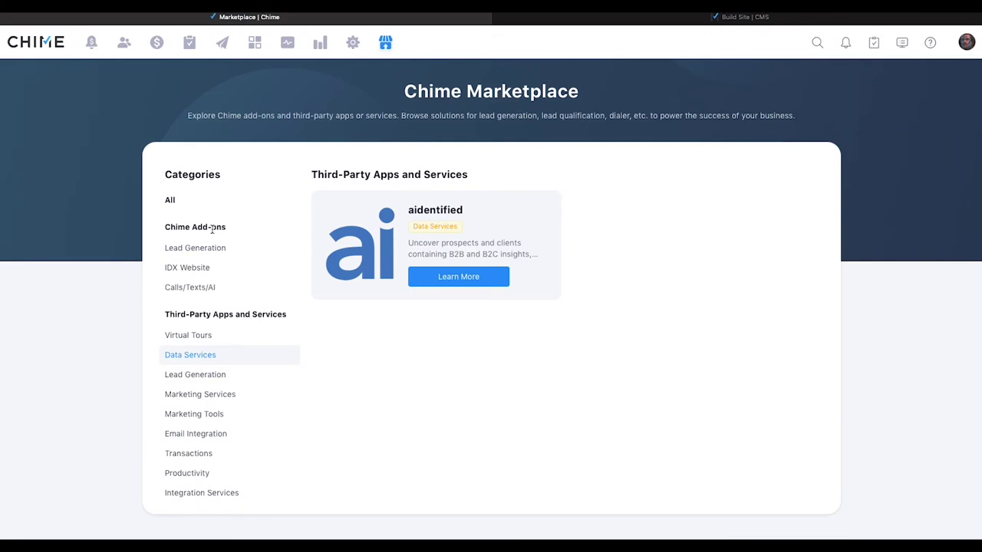
{"action": "left_click", "coordinate": [219, 397]}
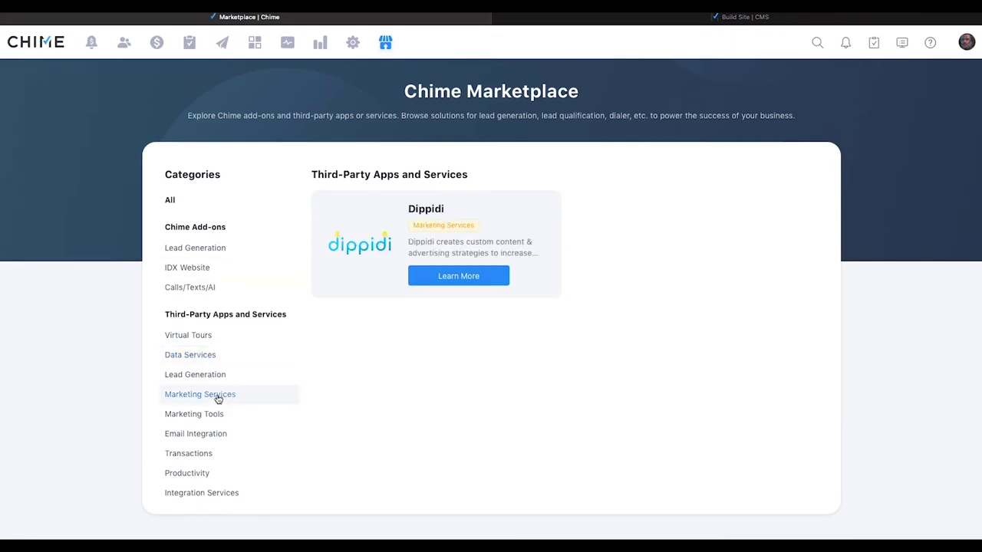
{"action": "left_click", "coordinate": [202, 415]}
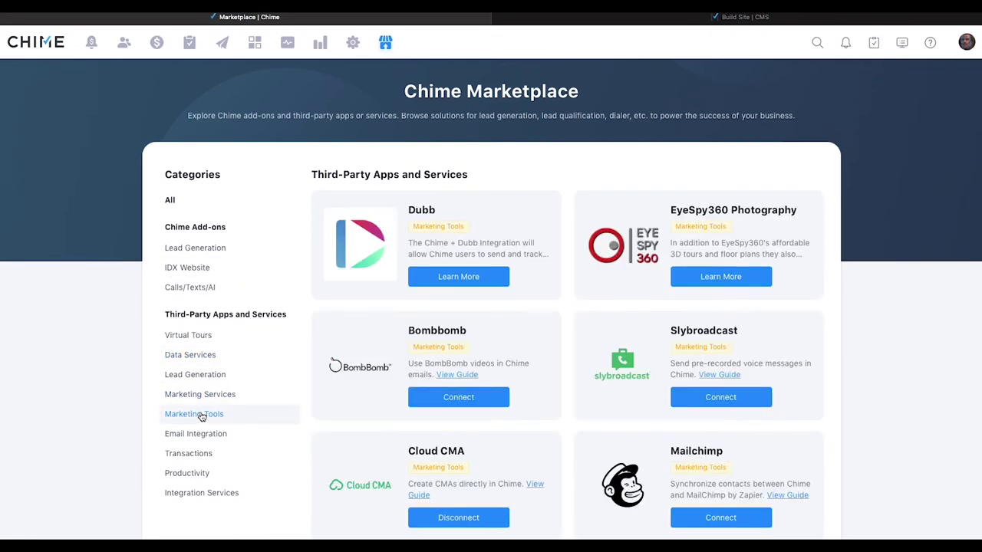
{"action": "scroll", "coordinate": [392, 363], "scroll_direction": "down", "scroll_amount": 1}
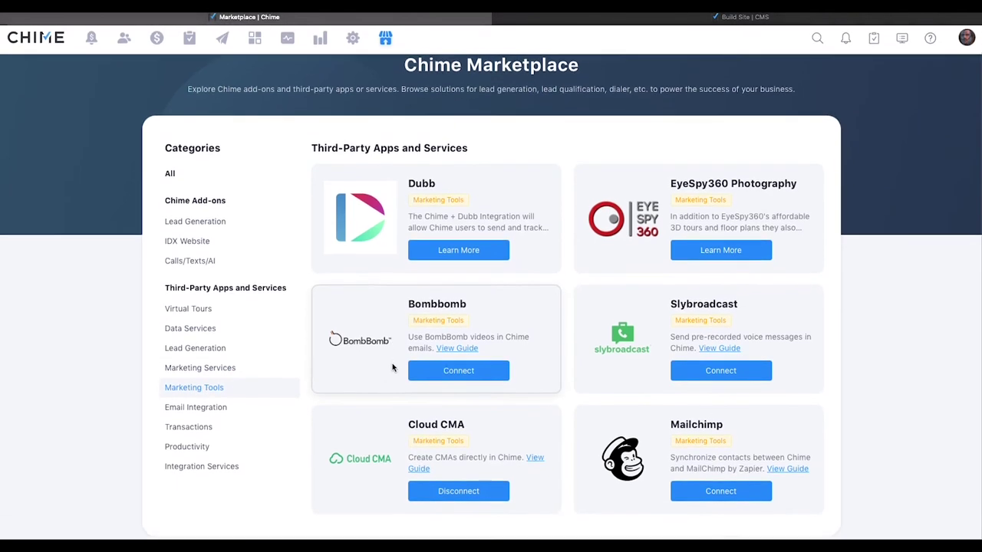
{"action": "left_click", "coordinate": [211, 414]}
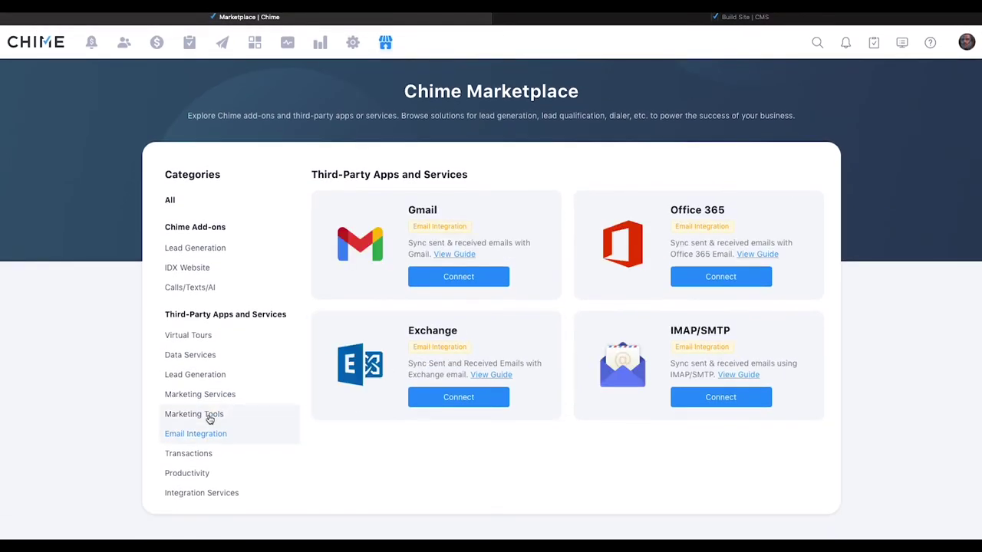
{"action": "left_click", "coordinate": [181, 457]}
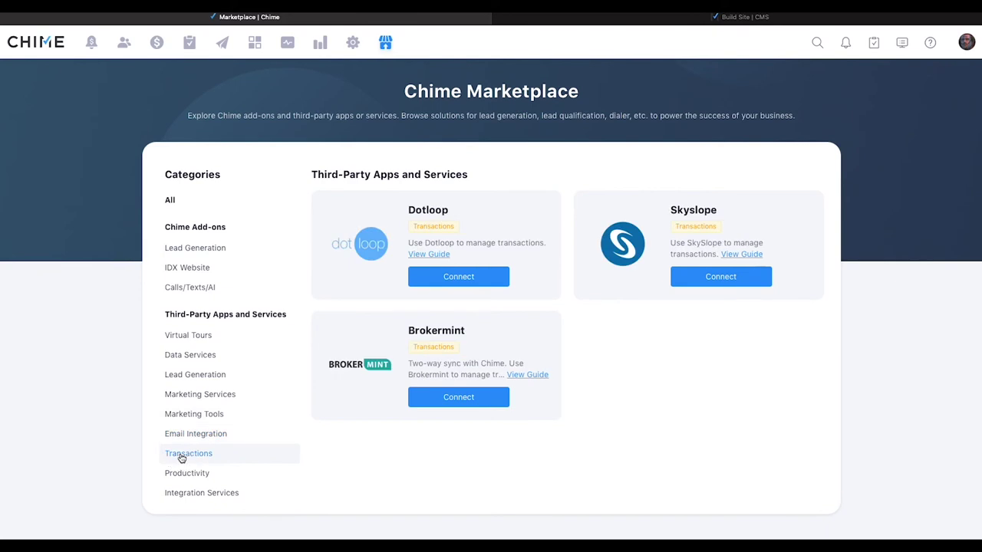
{"action": "left_click", "coordinate": [196, 474]}
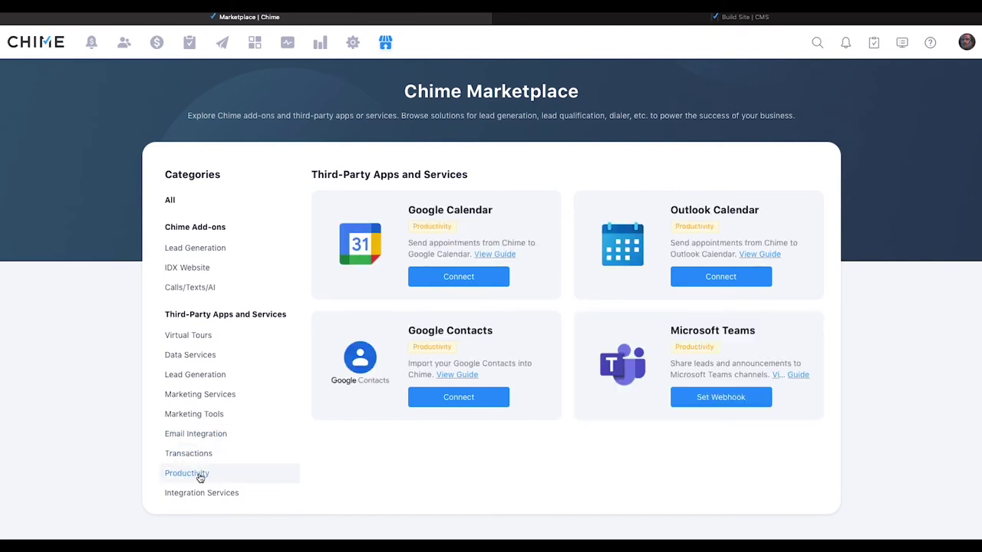
{"action": "left_click", "coordinate": [201, 498]}
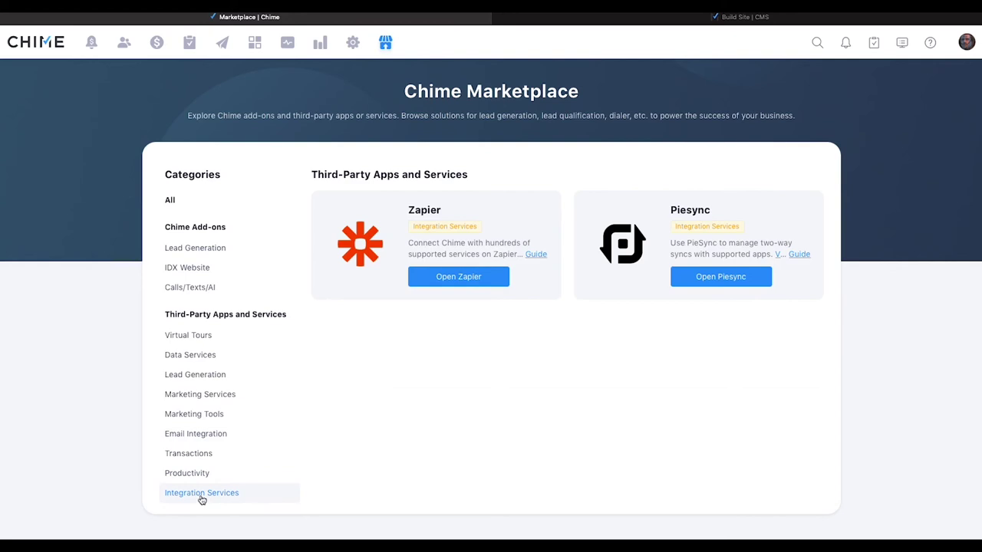